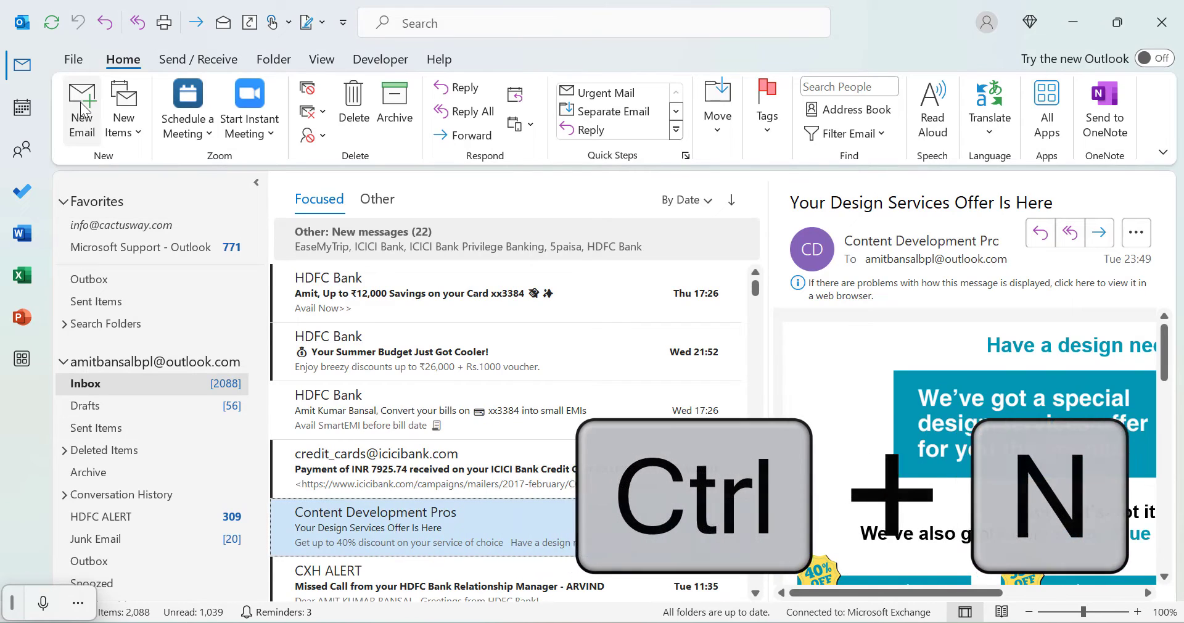
# Create a new message and convert code 1F91E in its body into a crossed-fingers emoji with Alt+X.
pyautogui.hotkey('ctrl', 'n')
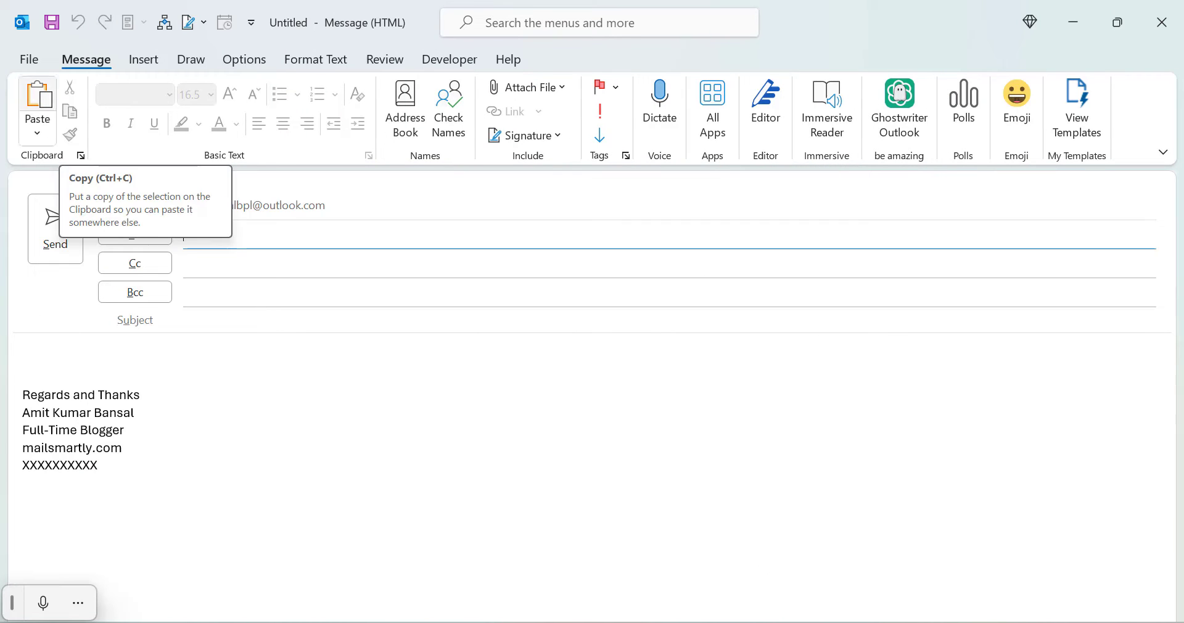
pyautogui.click(247, 356)
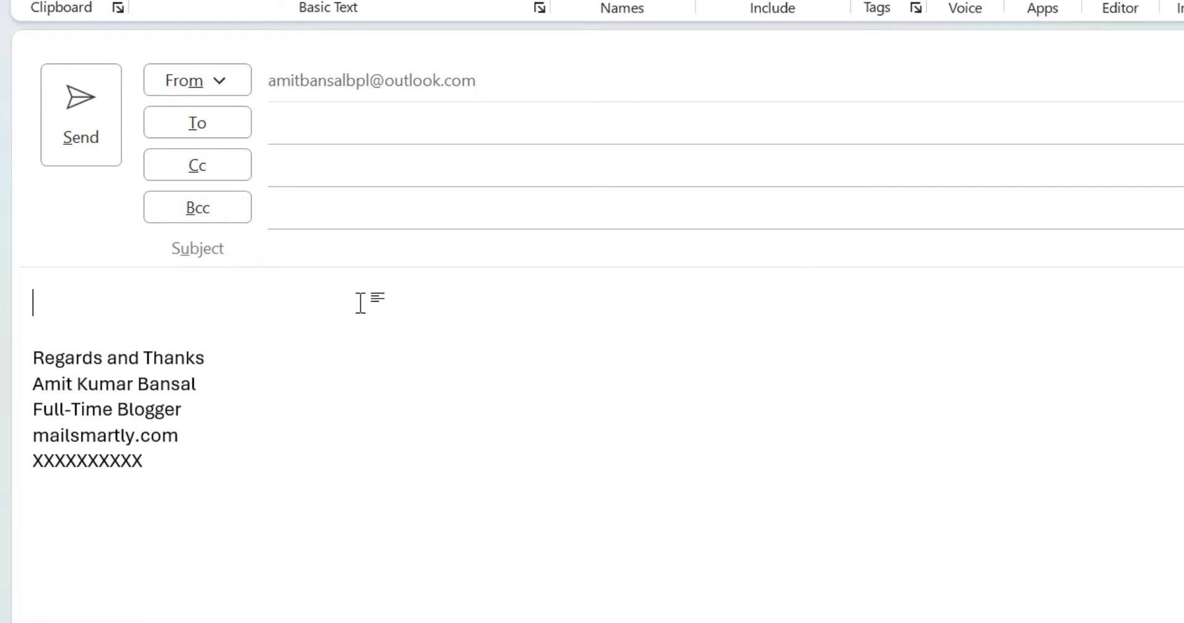
pyautogui.write('1F91E')
pyautogui.hotkey('alt', 'x')
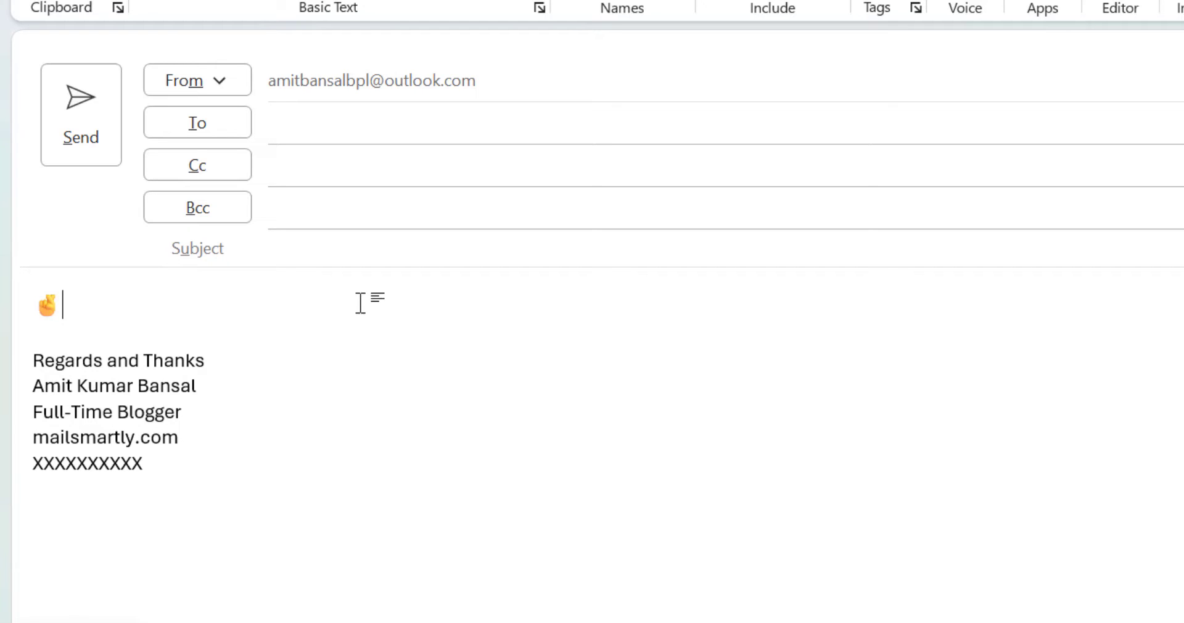
# Add a line with the code F91E highlighted yellow, left unconverted, followed by blank lines.
pyautogui.press('Return')
pyautogui.press('Return')
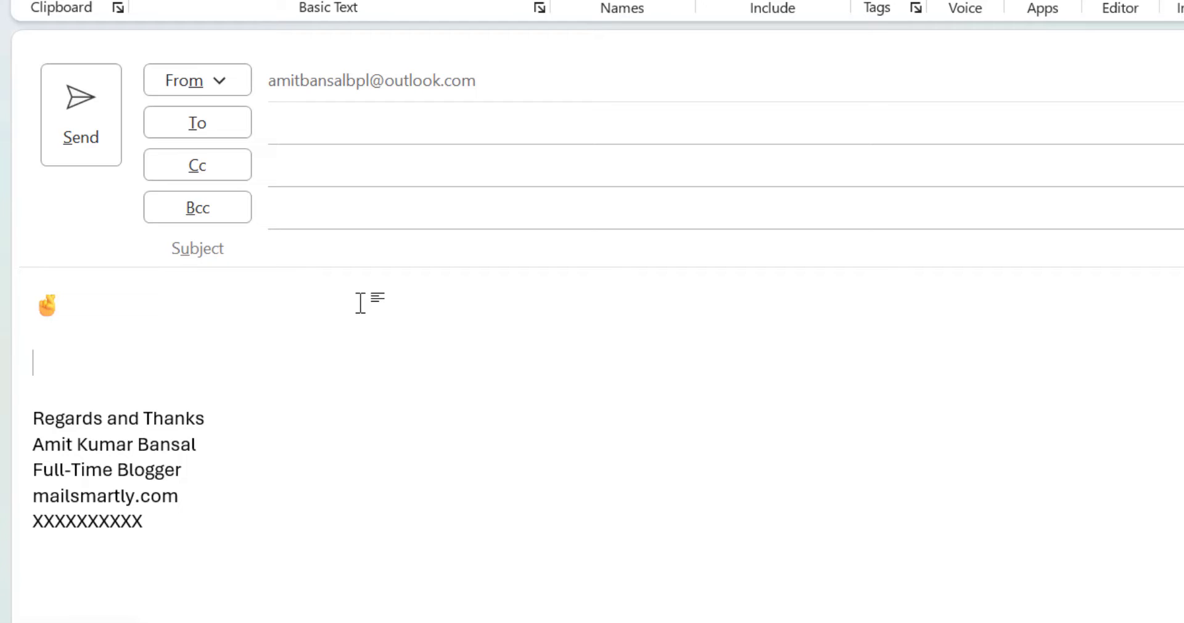
pyautogui.write('F')
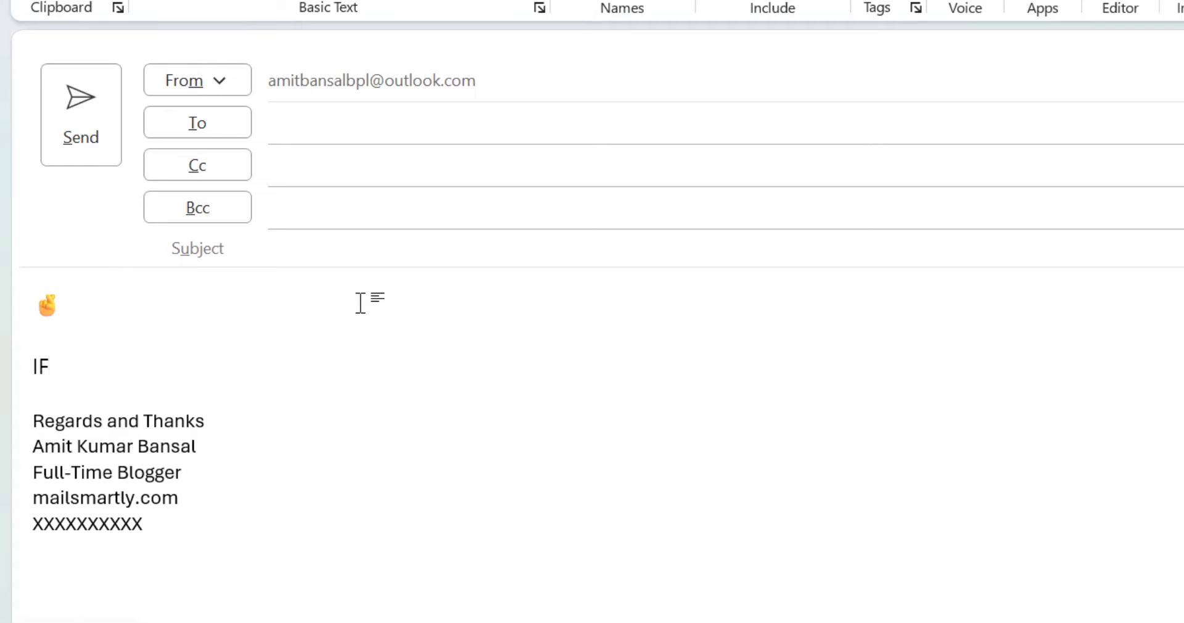
pyautogui.write('91E')
pyautogui.moveTo(40, 364); pyautogui.dragTo(87, 375)
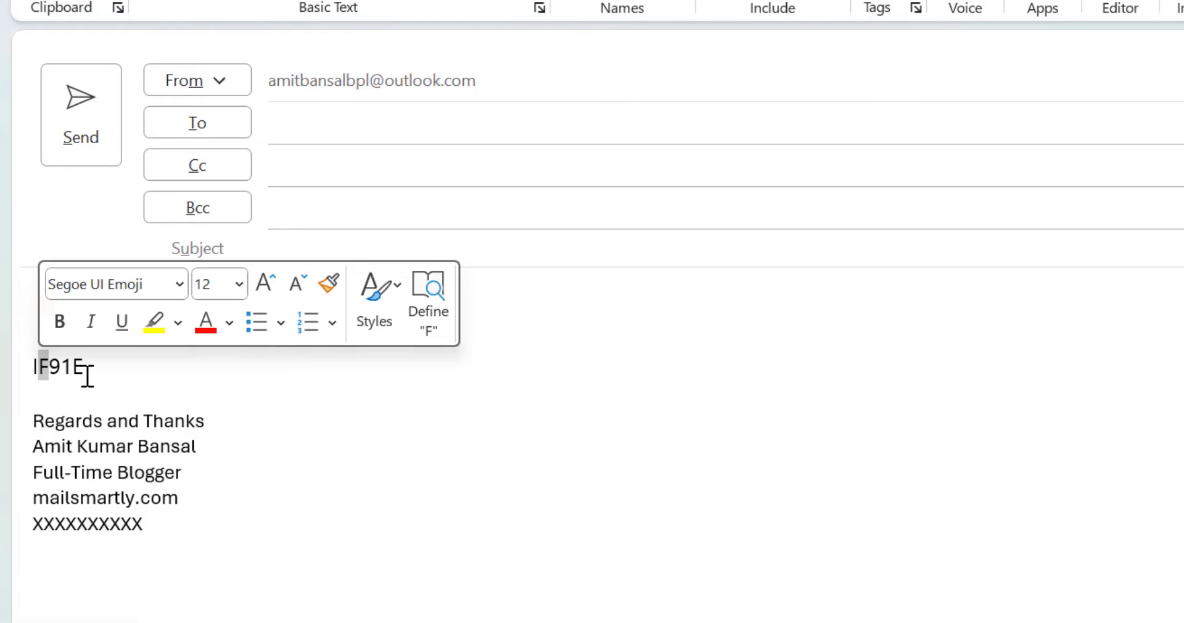
pyautogui.click(402, 383)
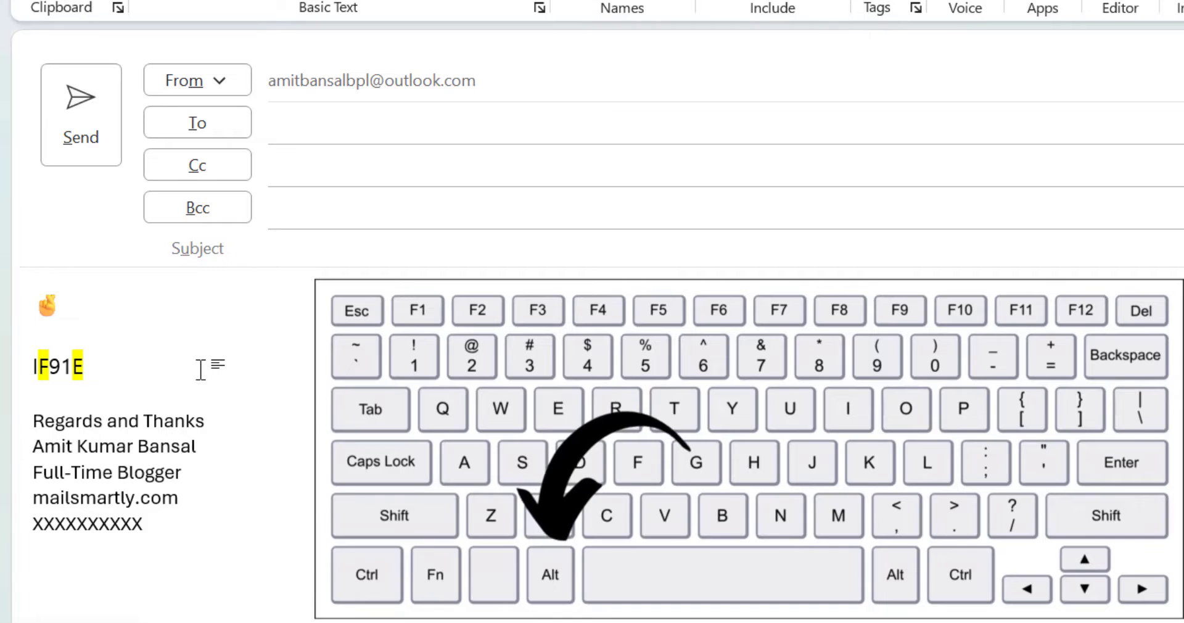
pyautogui.hotkey('alt', 'x')
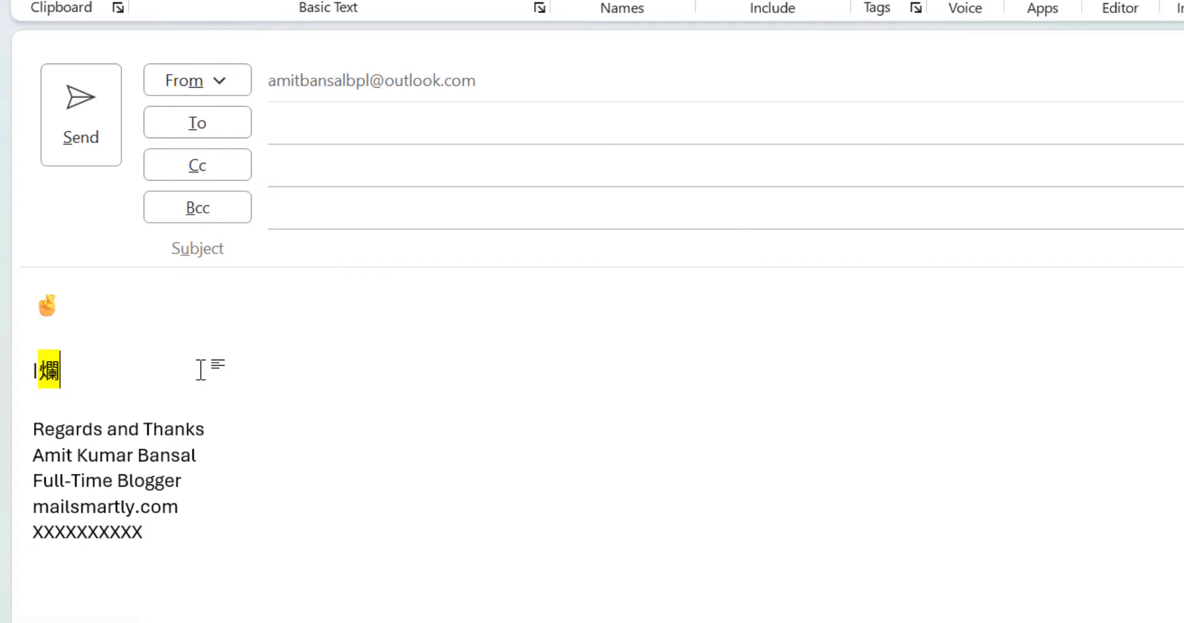
pyautogui.hotkey('alt', 'x')
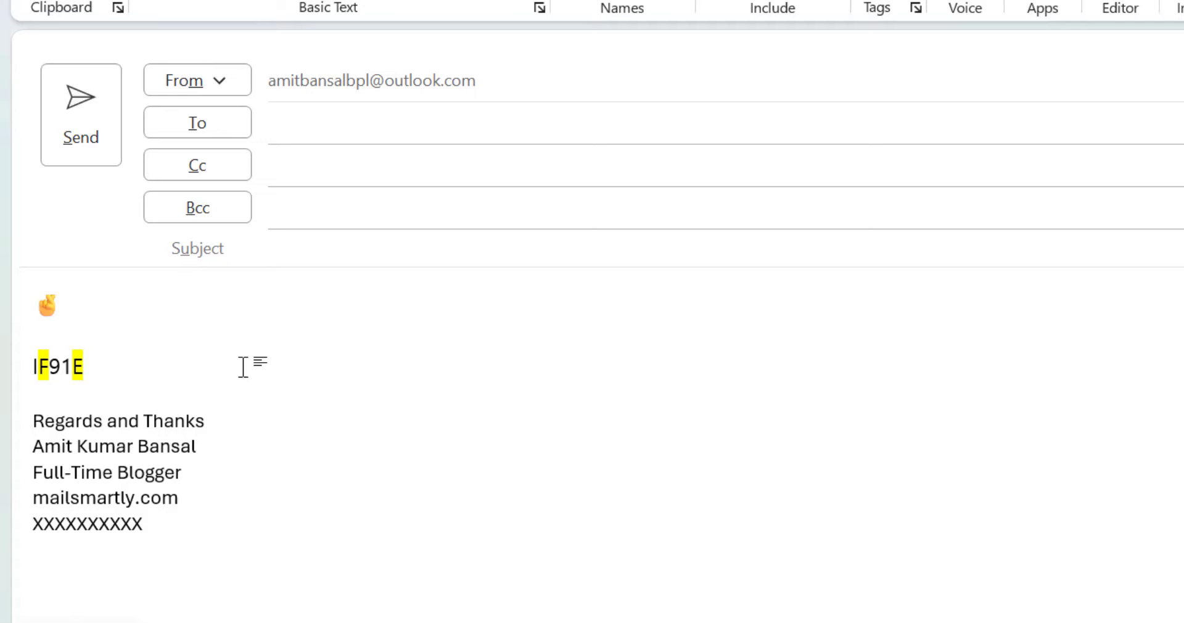
pyautogui.press('Return')
pyautogui.press('Return')
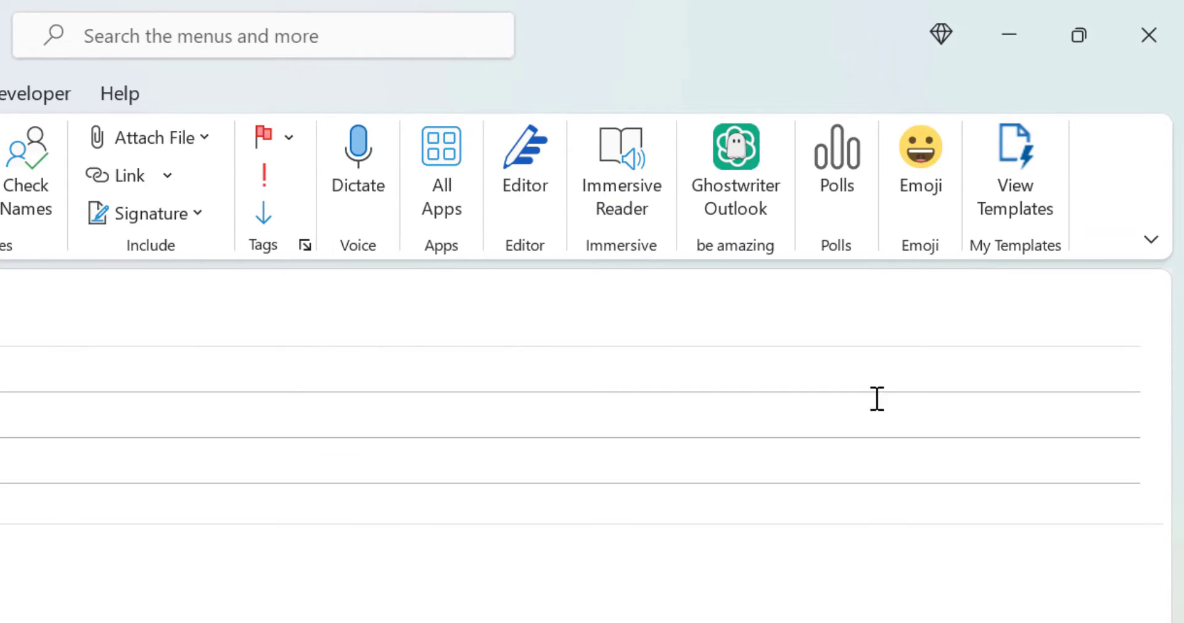
# Search the Emojis pane for 'finger' and insert three crossed-fingers emojis on the blank line.
pyautogui.click(919, 175)
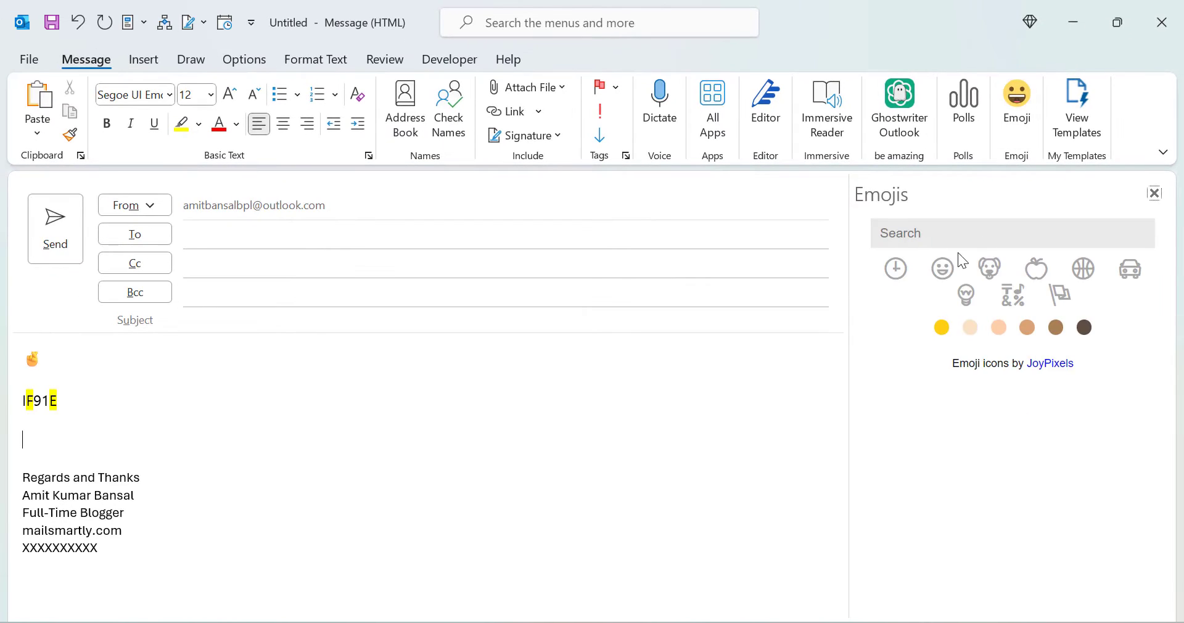
pyautogui.click(931, 229)
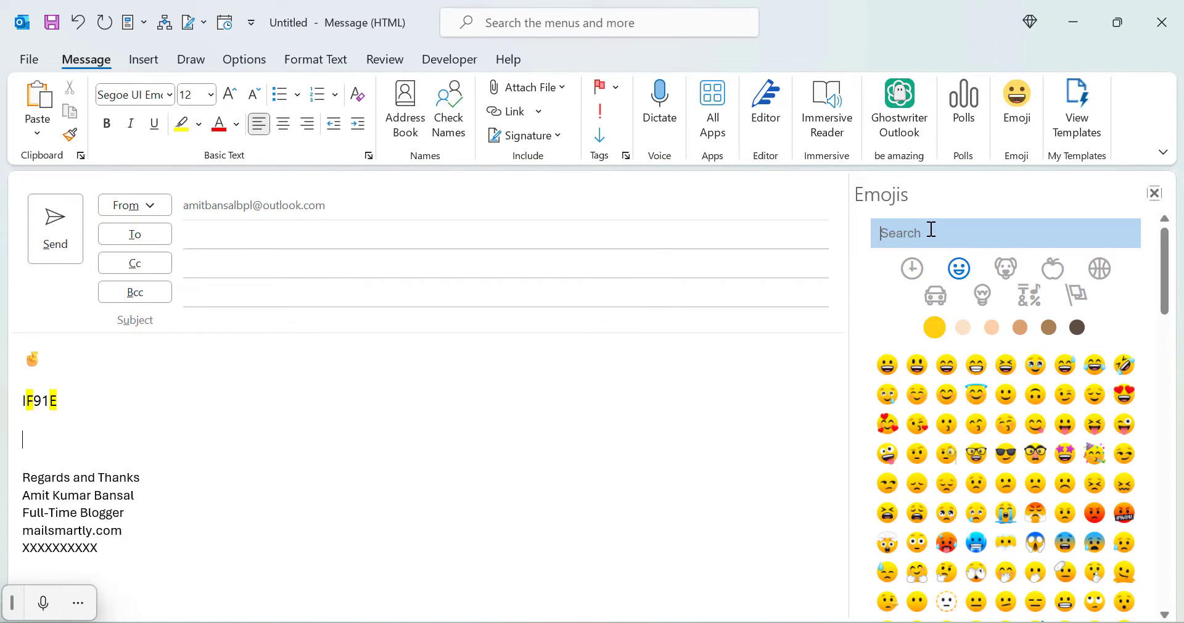
pyautogui.write('finger')
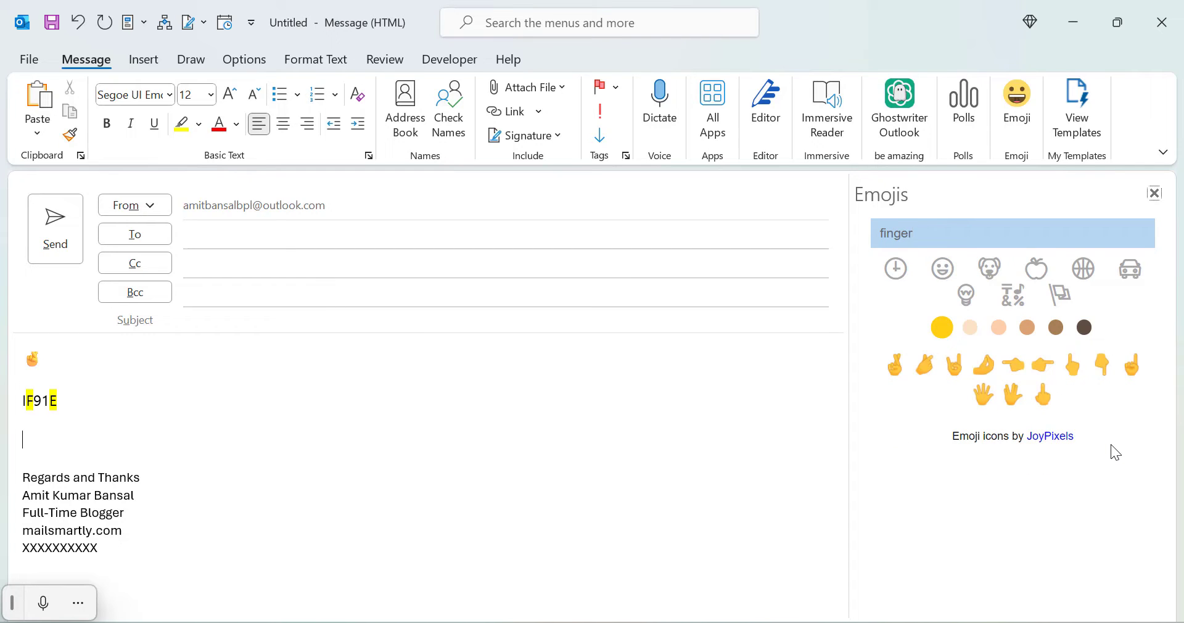
pyautogui.click(892, 375)
pyautogui.click(240, 424)
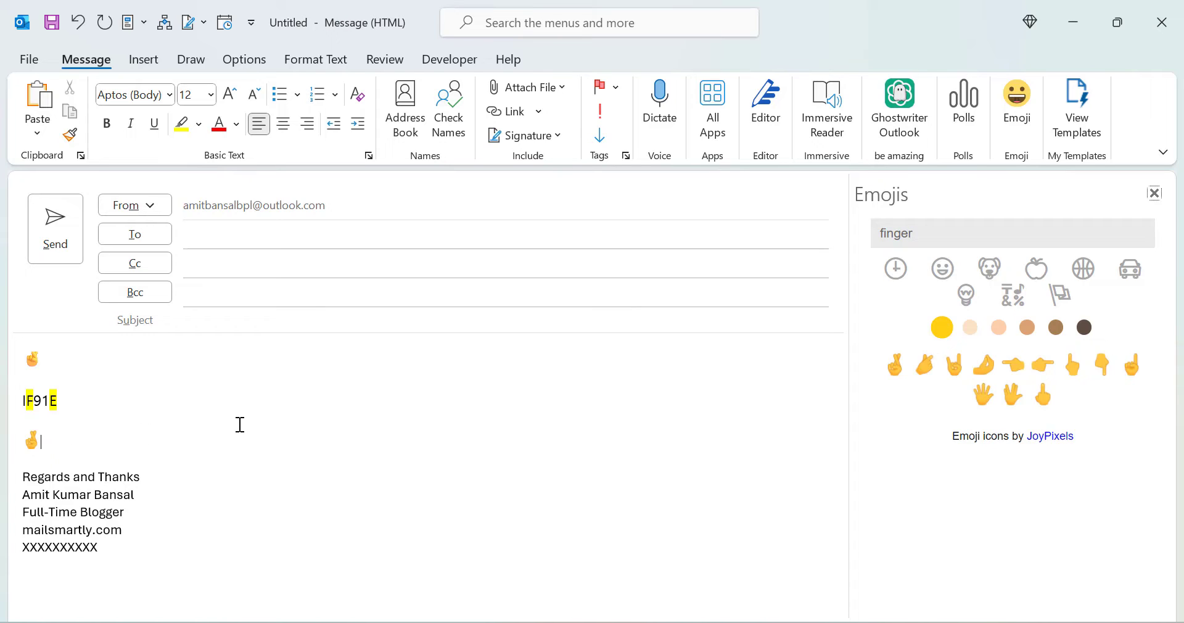
pyautogui.hotkey('ctrl', 'v')
pyautogui.hotkey('ctrl', 'v')
pyautogui.hotkey('shift', 'Tab')
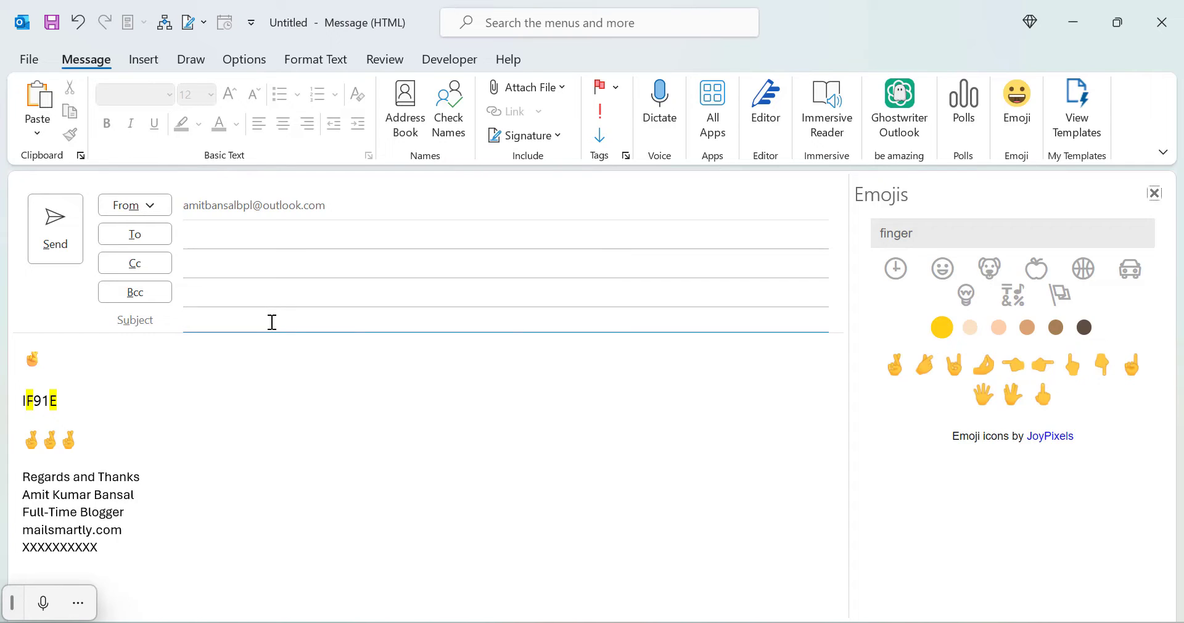
# Convert code 1F91E in the subject into a crossed-fingers emoji with Alt+X.
pyautogui.write('1F91E')
pyautogui.hotkey('alt', 'x')
pyautogui.doubleClick(189, 319)
pyautogui.click(267, 324)
# Add a fourth crossed-fingers emoji to the body row and start a new line after it.
pyautogui.click(896, 365)
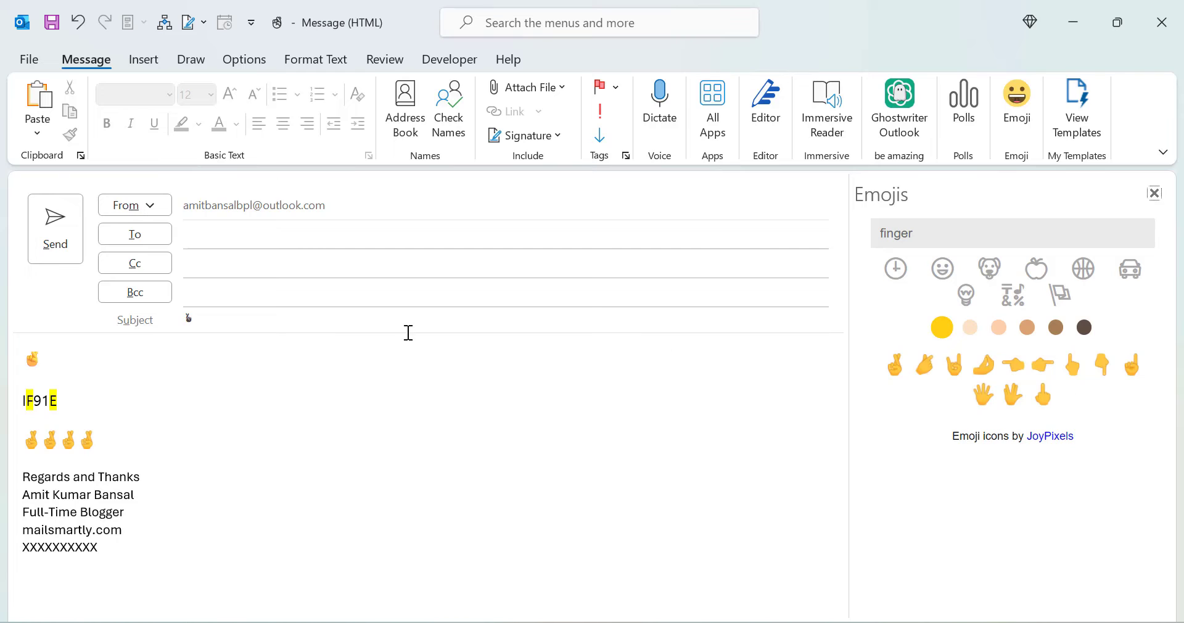
pyautogui.click(314, 320)
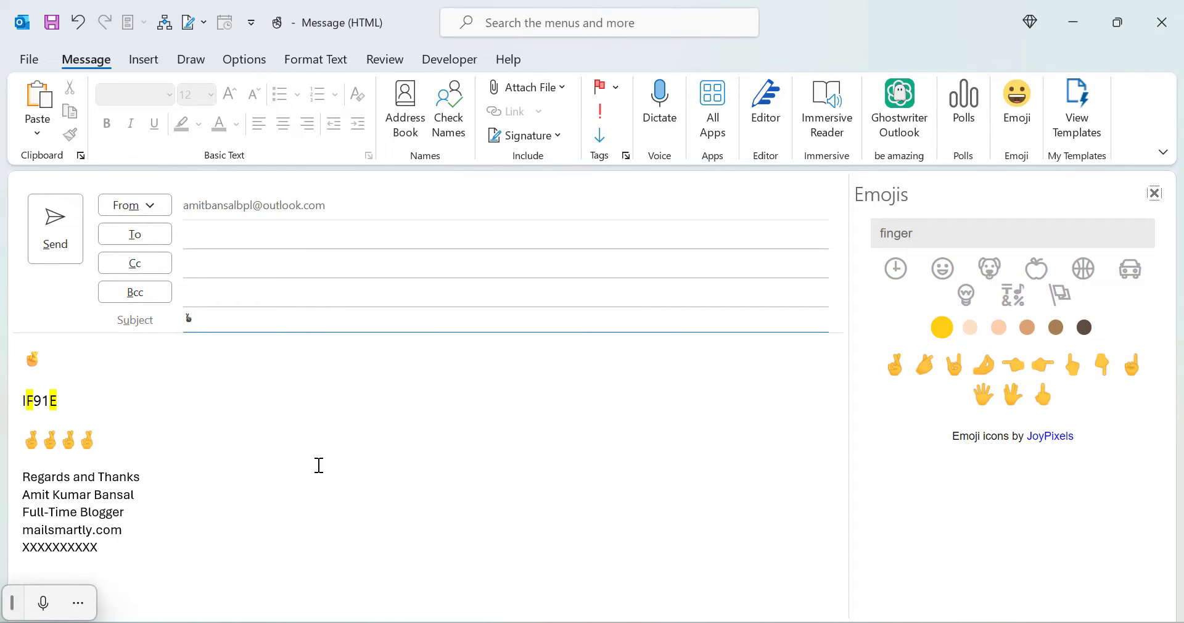
pyautogui.click(354, 434)
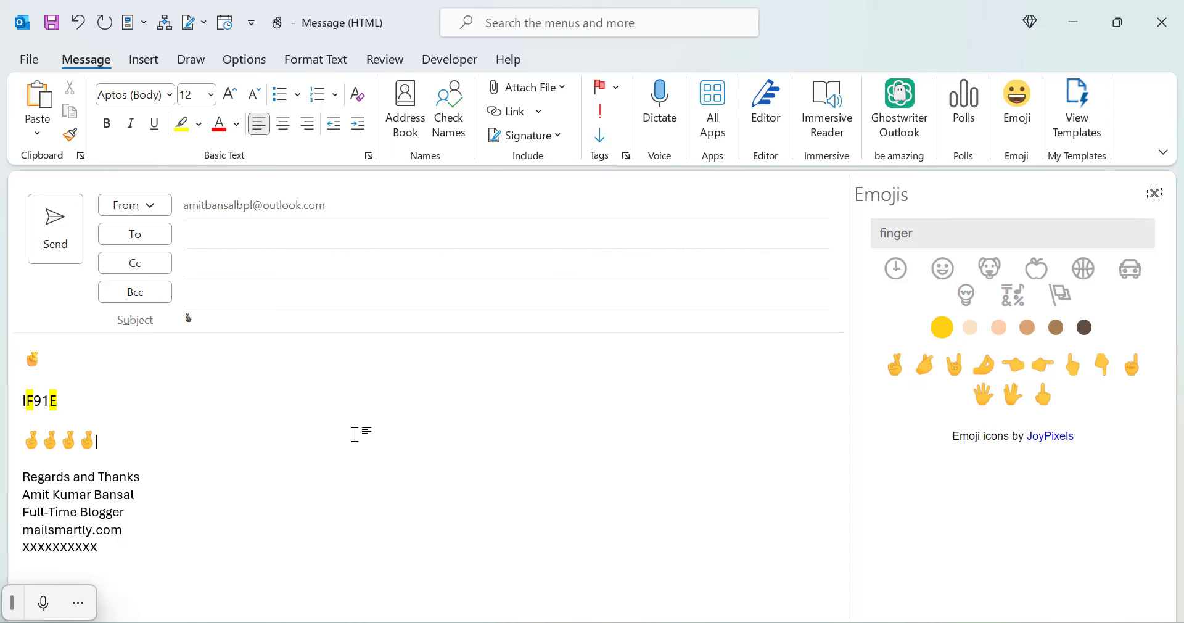
pyautogui.press('Return')
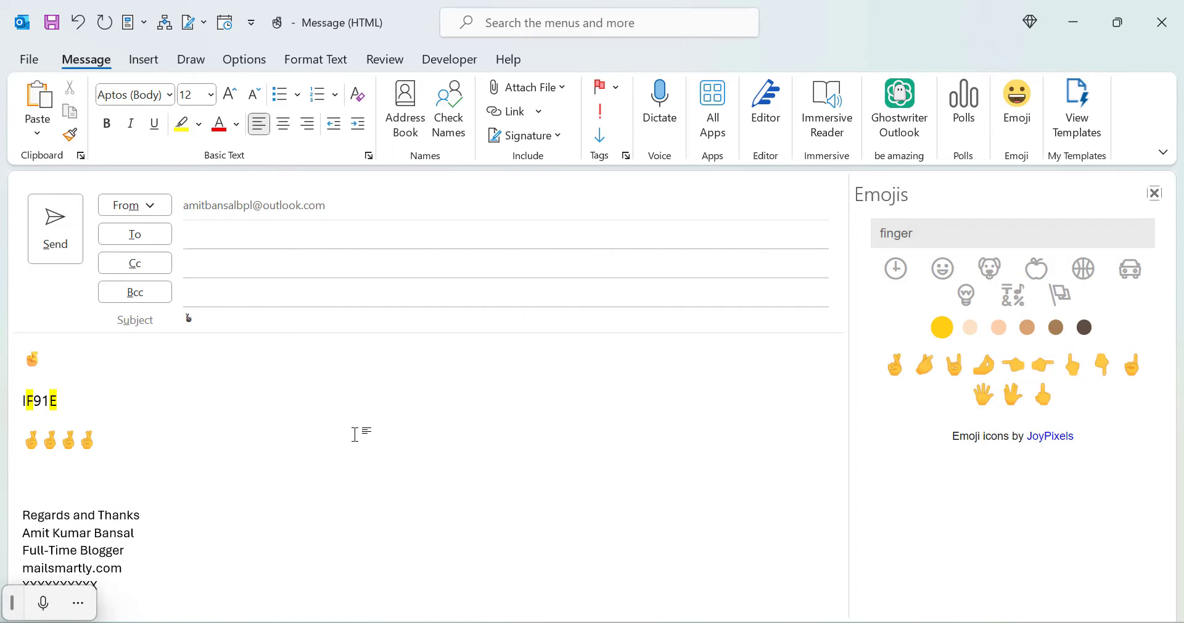
# Insert the smiley-crossing-fingers result from an online picture search for 'fingers crossed emoji'.
pyautogui.click(144, 59)
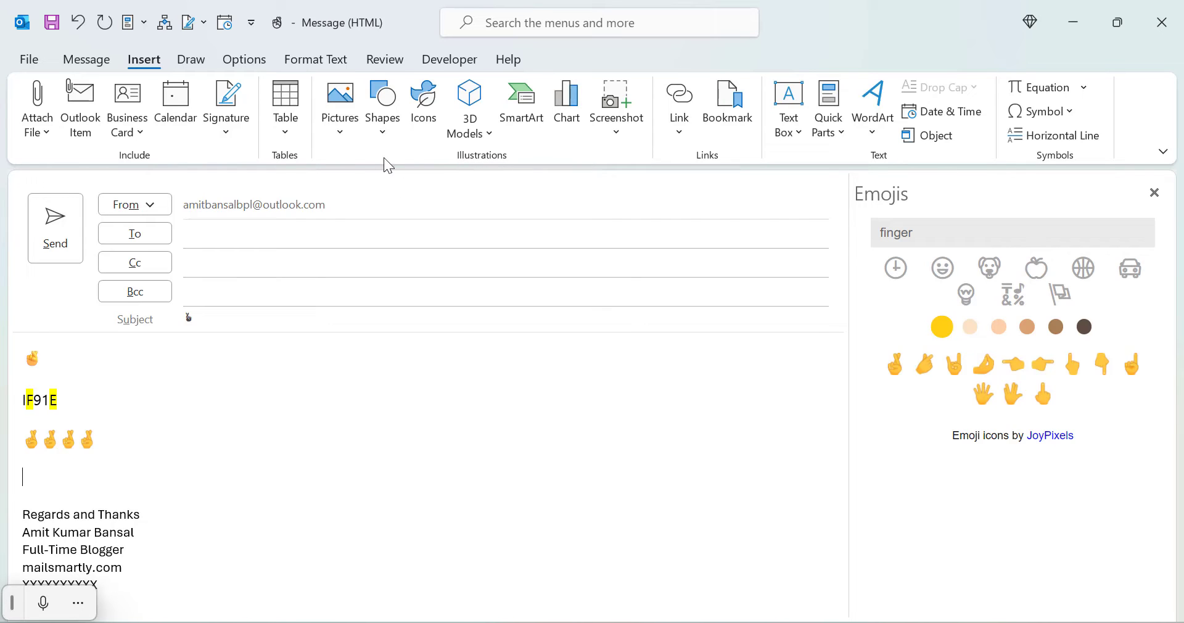
pyautogui.click(353, 135)
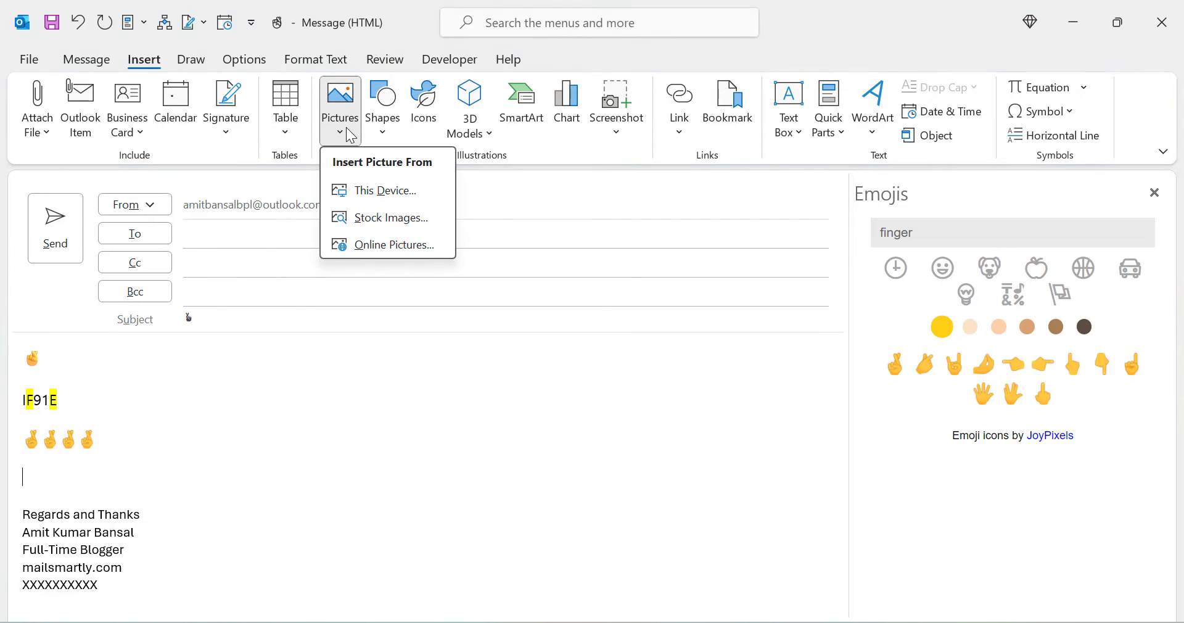
pyautogui.click(387, 247)
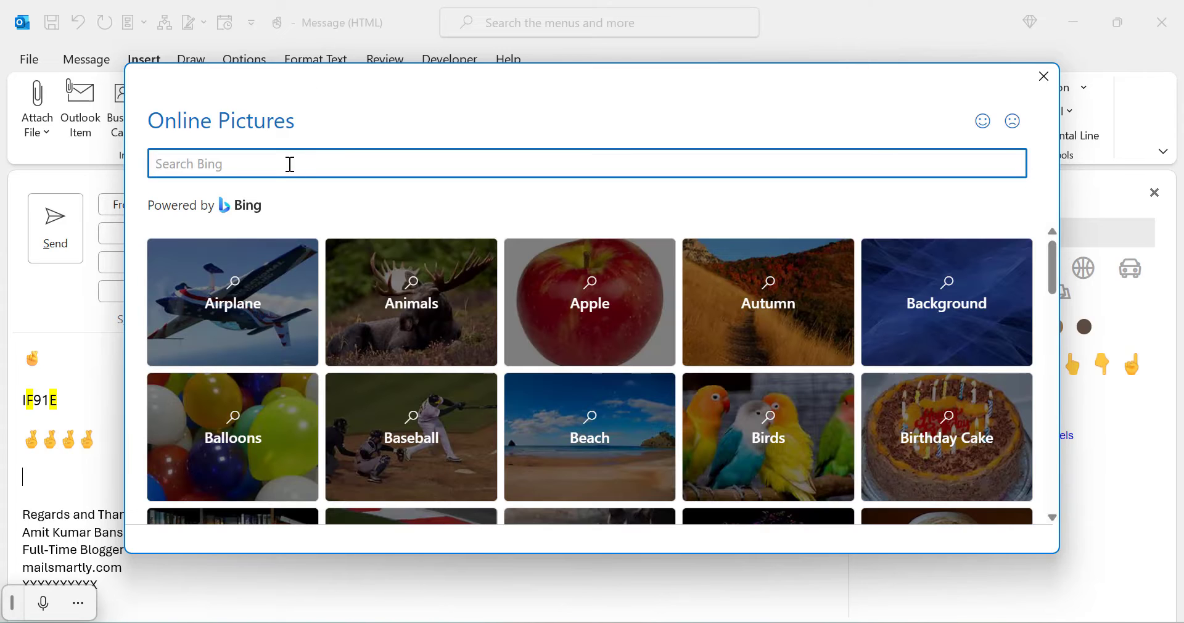
pyautogui.write('f')
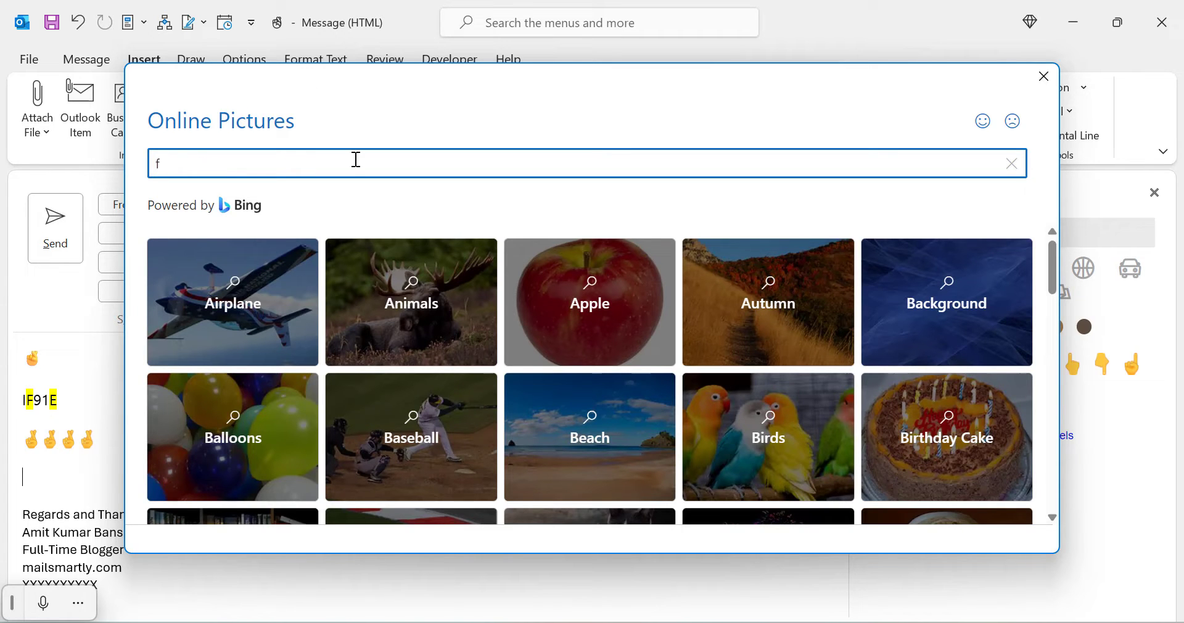
pyautogui.write('ingers crossed emoji')
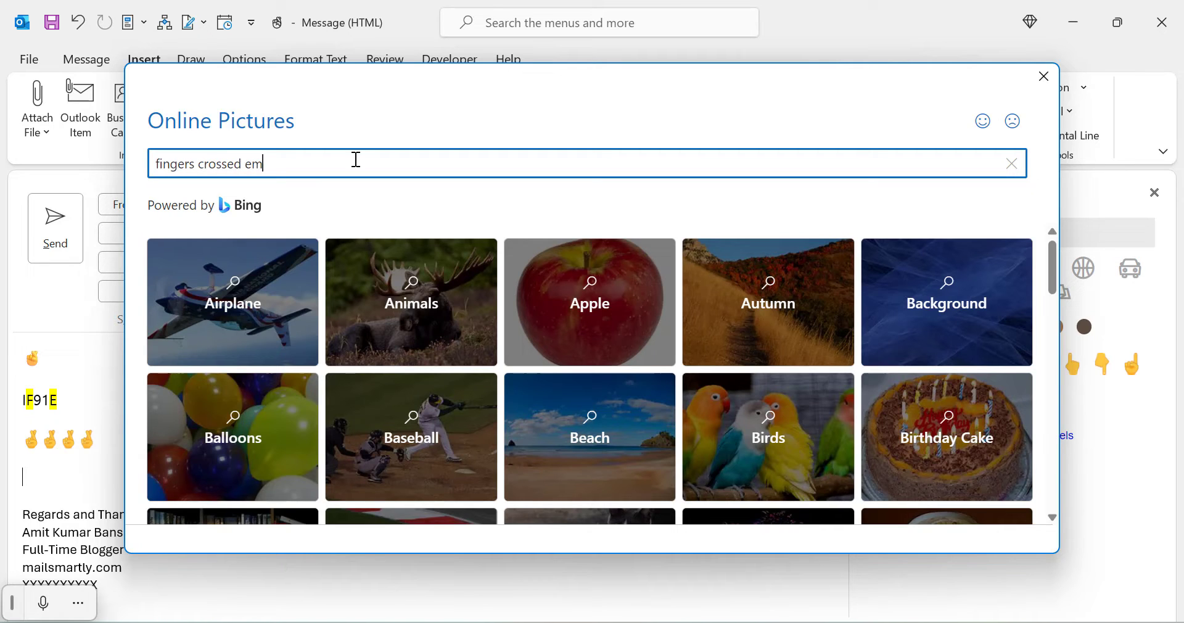
pyautogui.press('Return')
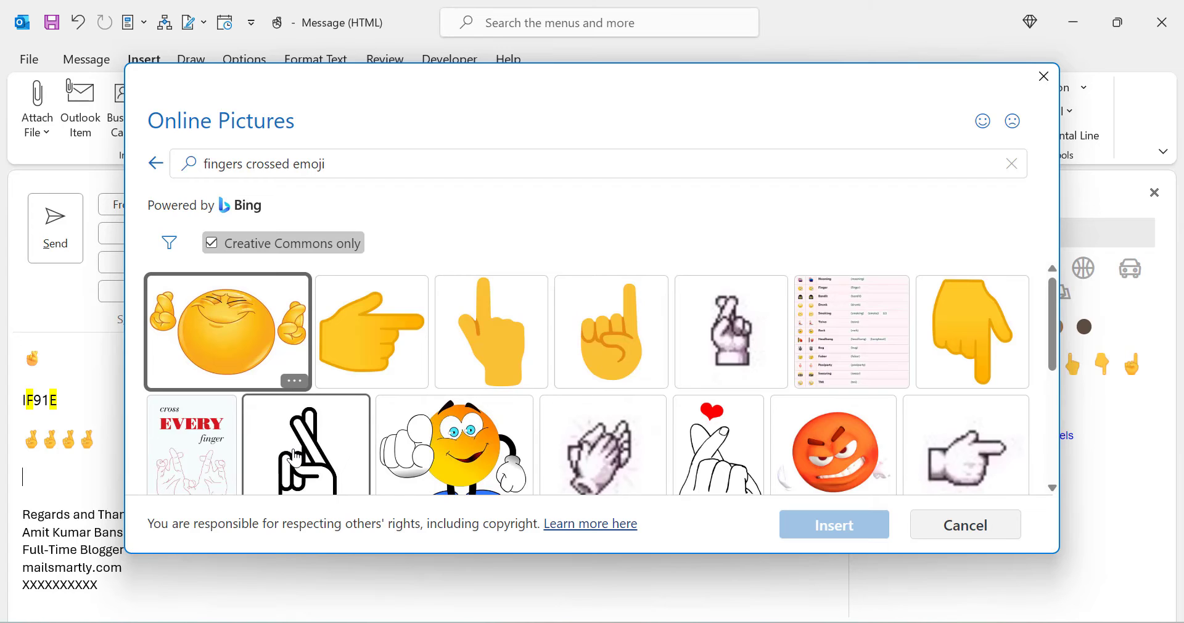
pyautogui.click(217, 325)
pyautogui.click(833, 540)
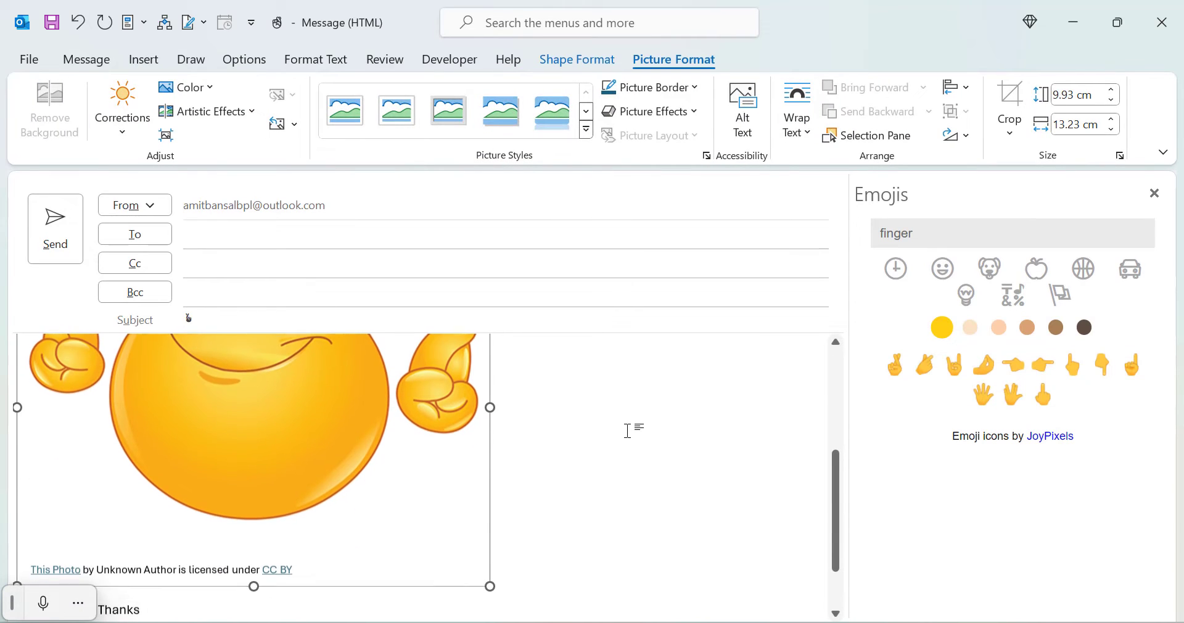
# Resize the smiley picture down to emoji size using its corner handle.
pyautogui.scroll(2, 678, 499)
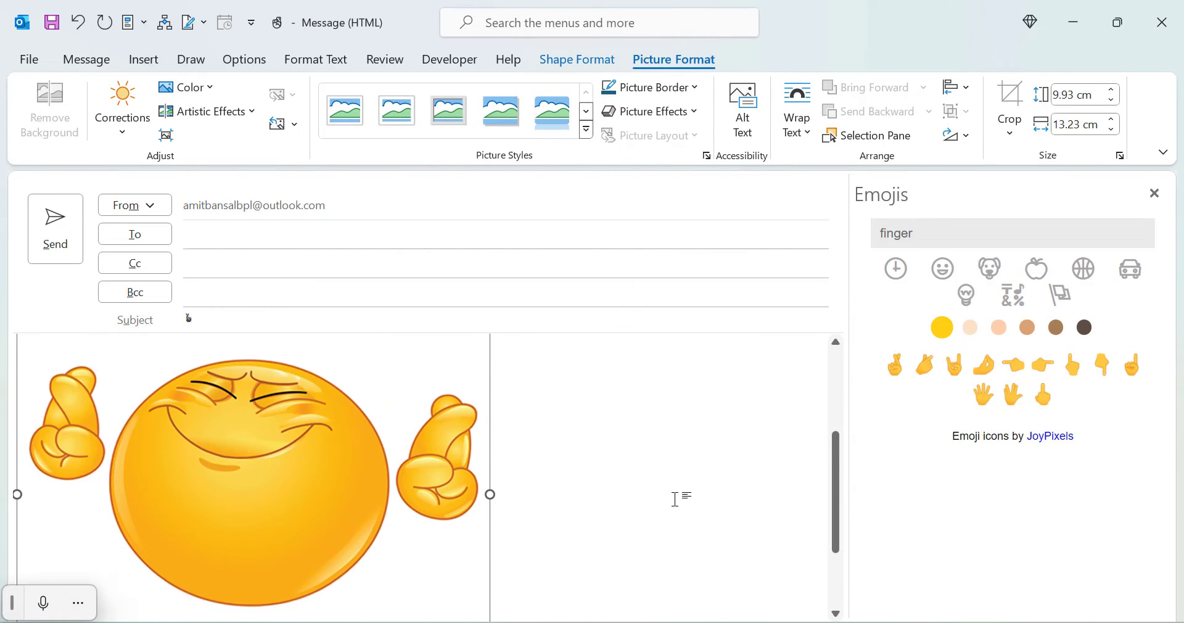
pyautogui.scroll(-3, 678, 498)
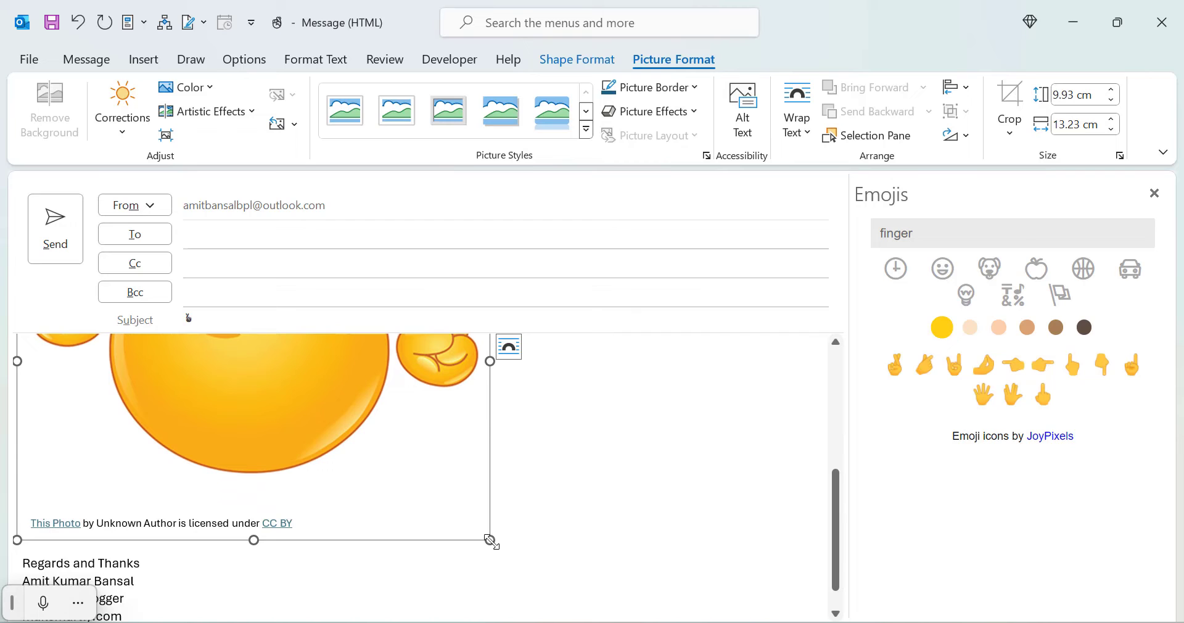
pyautogui.moveTo(491, 541); pyautogui.dragTo(166, 489)
pyautogui.scroll(3, 325, 460)
pyautogui.moveTo(154, 502); pyautogui.dragTo(109, 505)
# Add an empty line beneath the picture and close the Emojis pane.
pyautogui.click(273, 468)
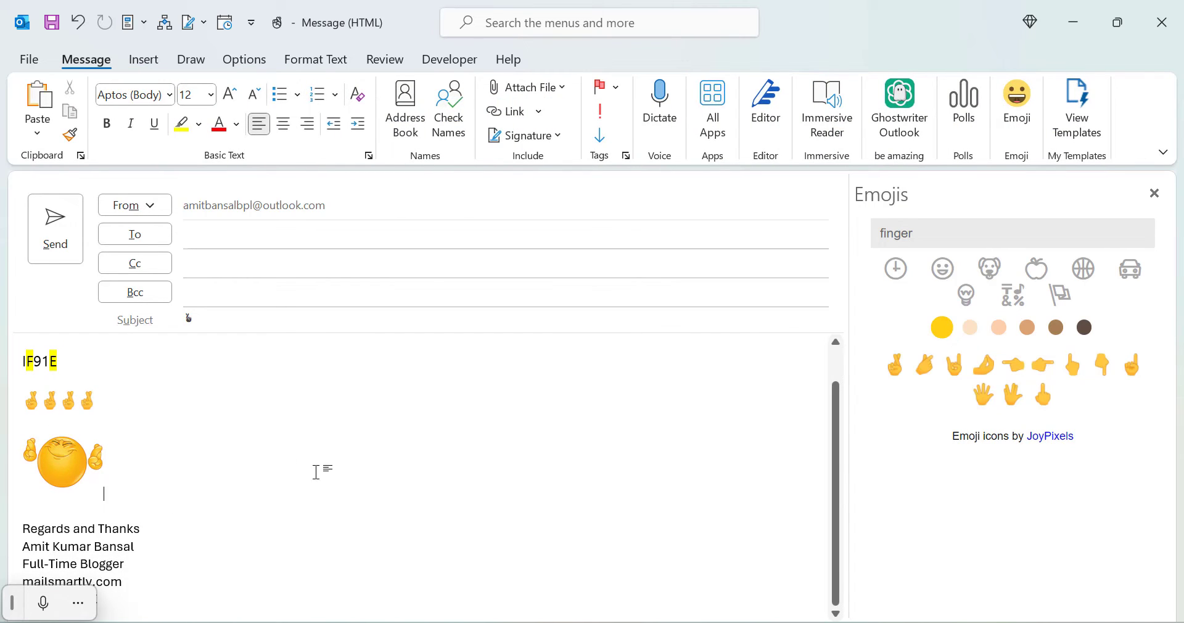
pyautogui.press('Return')
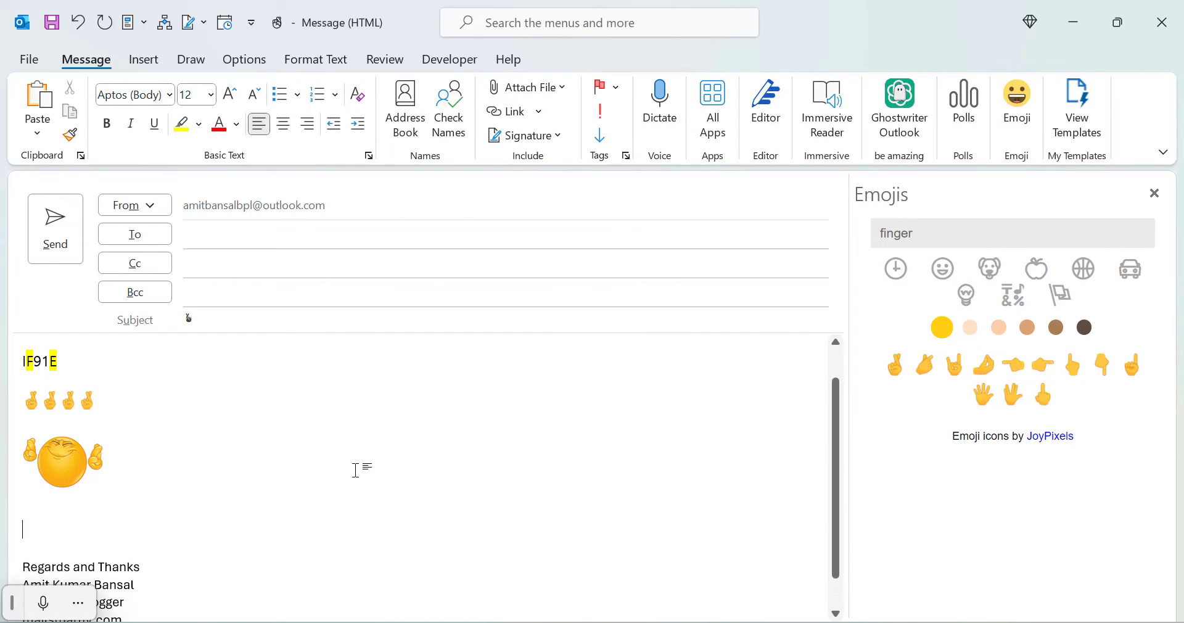
pyautogui.click(1156, 194)
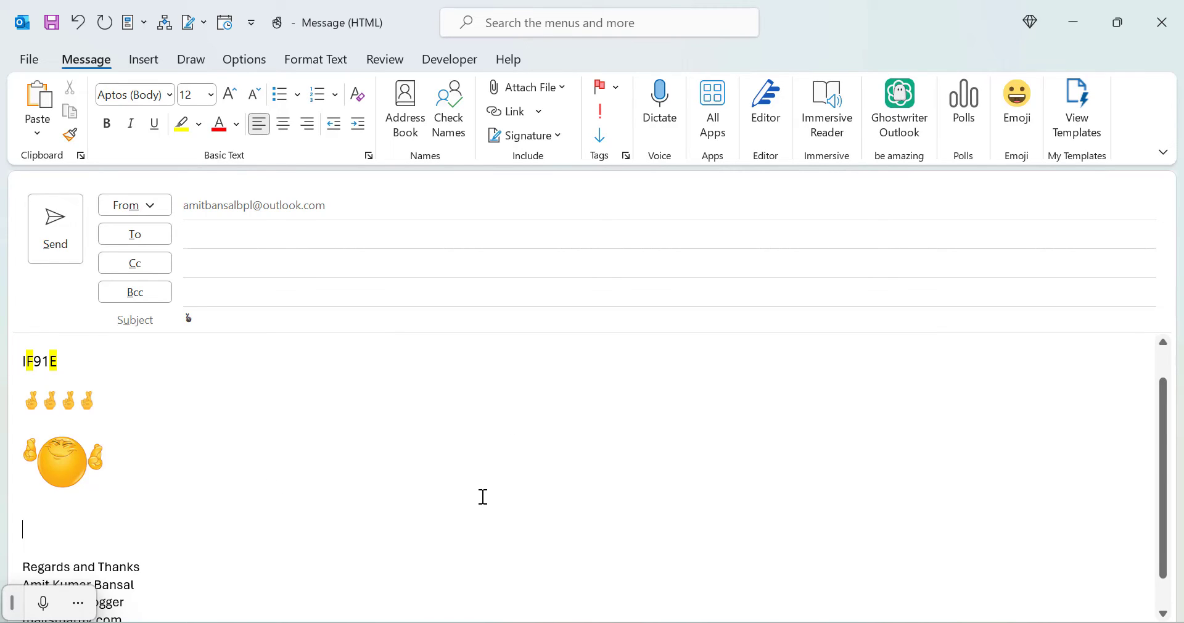
# Open the Win+. emoji panel at the end of the four-emoji row, moved clear of the text.
pyautogui.press('super+period')
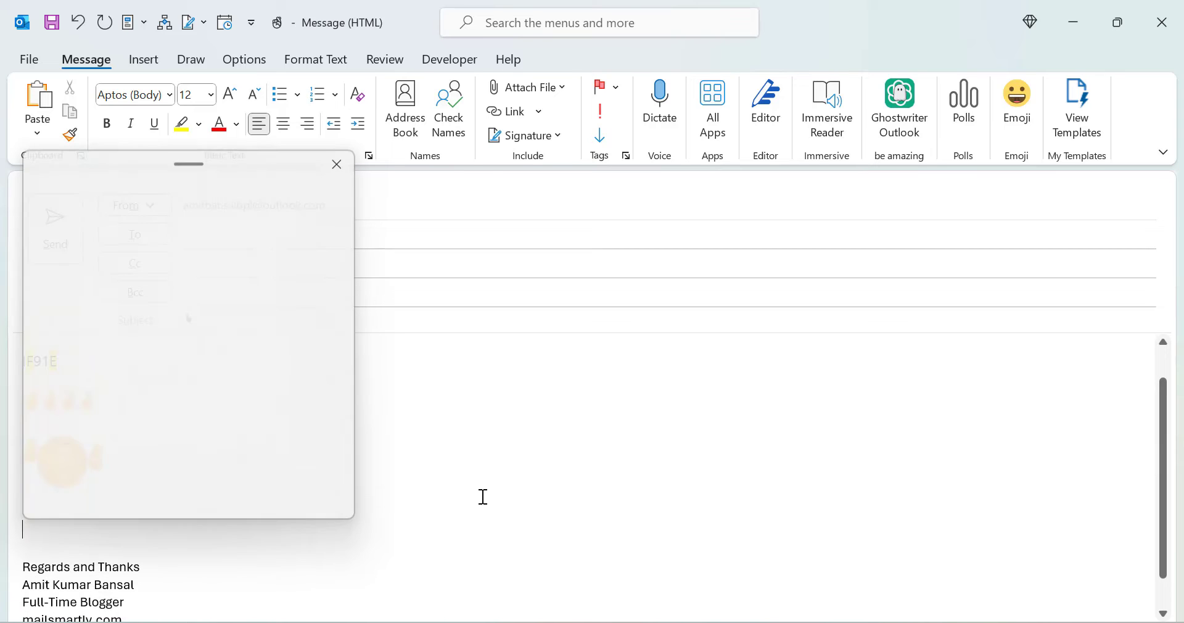
pyautogui.moveTo(251, 162); pyautogui.dragTo(428, 175)
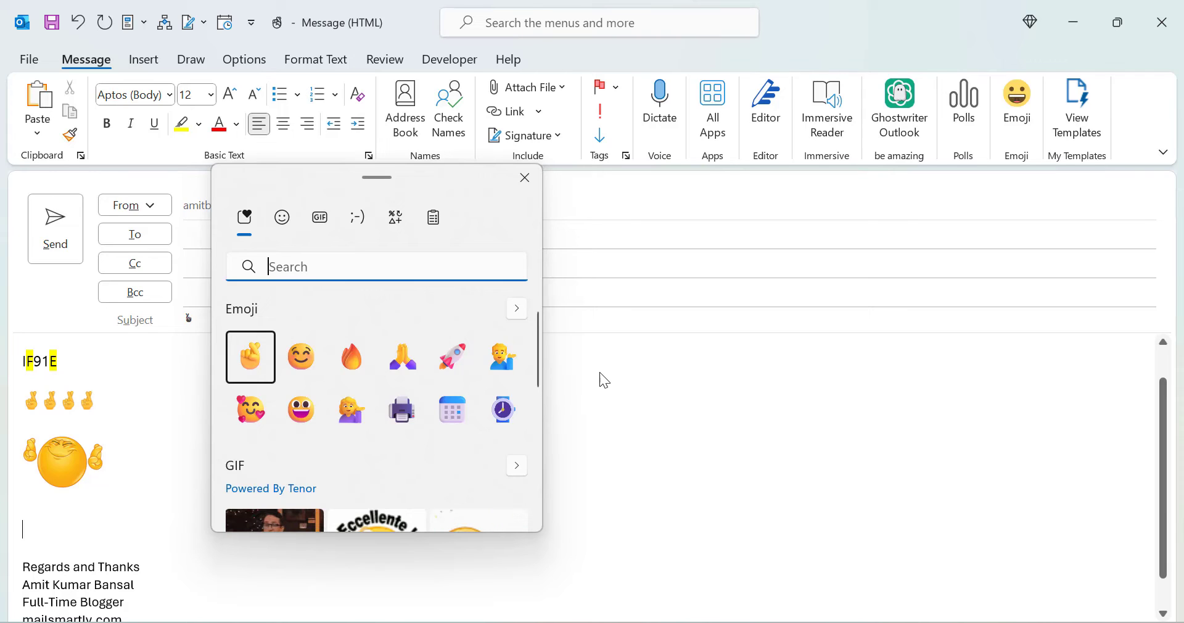
pyautogui.click(524, 180)
pyautogui.press('super+period')
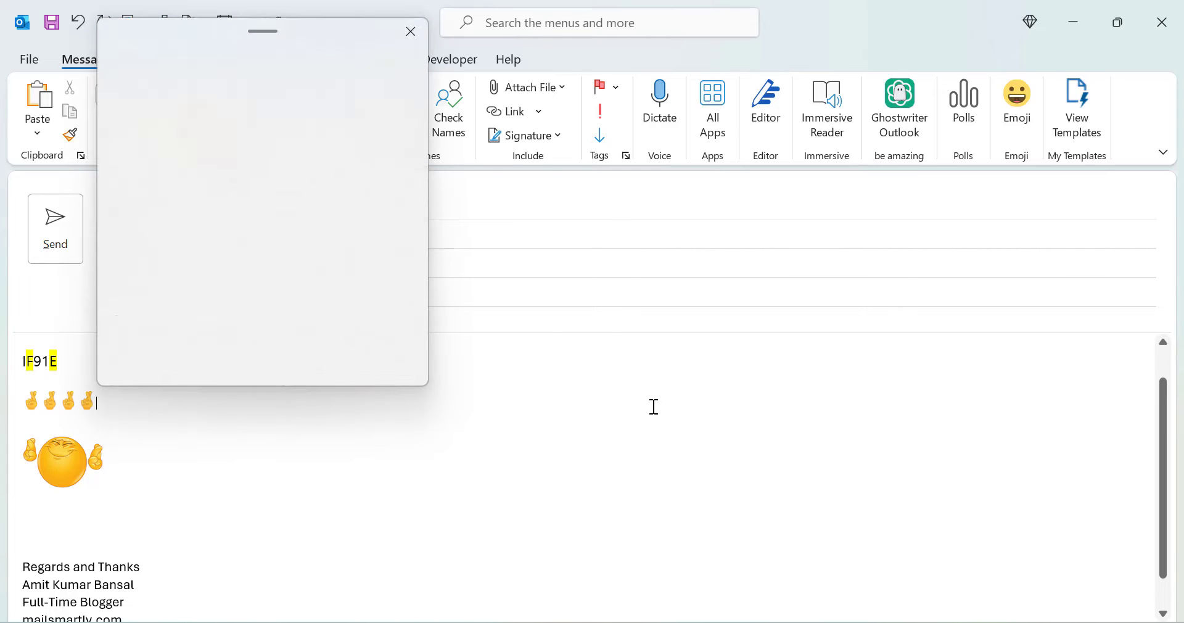
pyautogui.moveTo(215, 47); pyautogui.dragTo(361, 184)
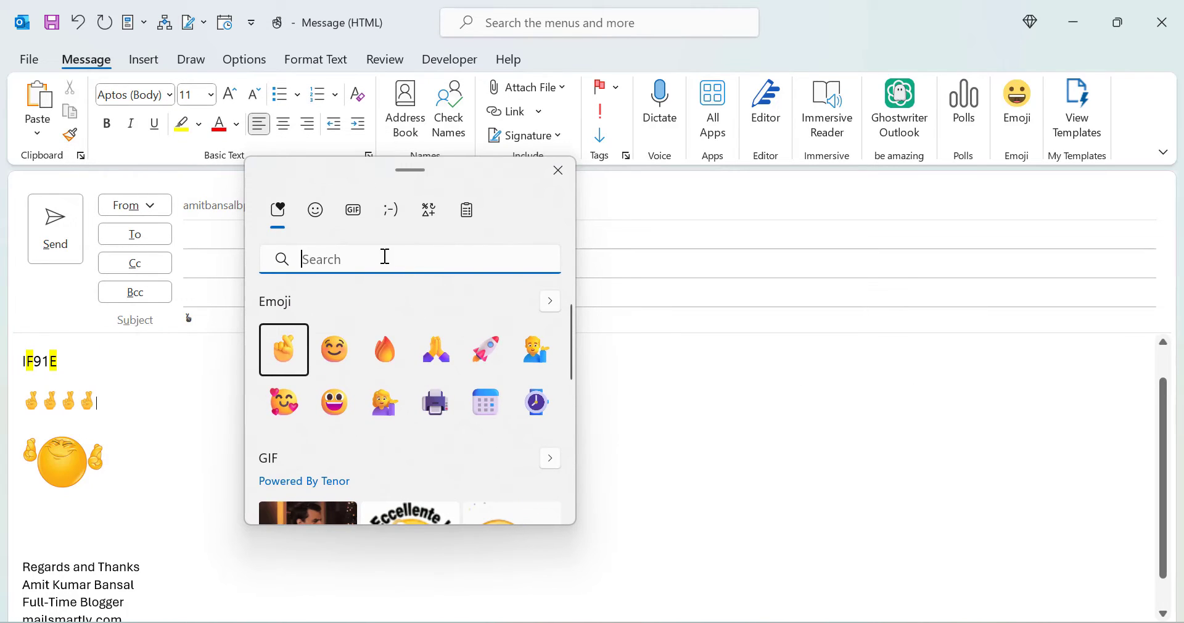
# Search the emoji panel for 'finger', insert a fifth crossed-fingers emoji, and close the panel.
pyautogui.write('finger')
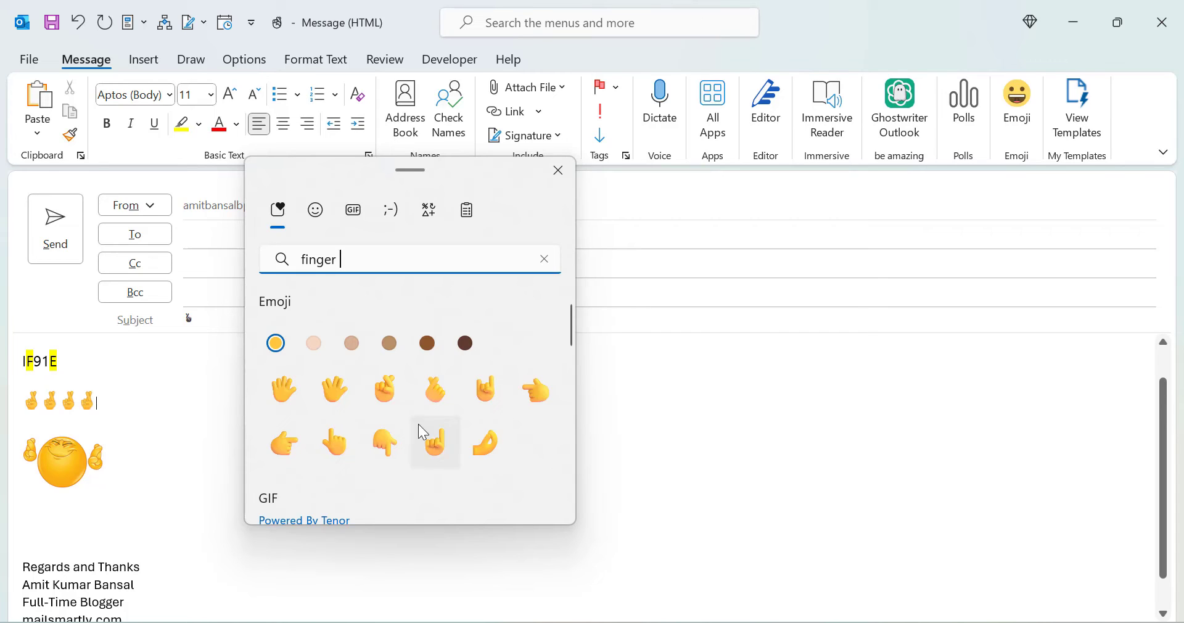
pyautogui.click(390, 392)
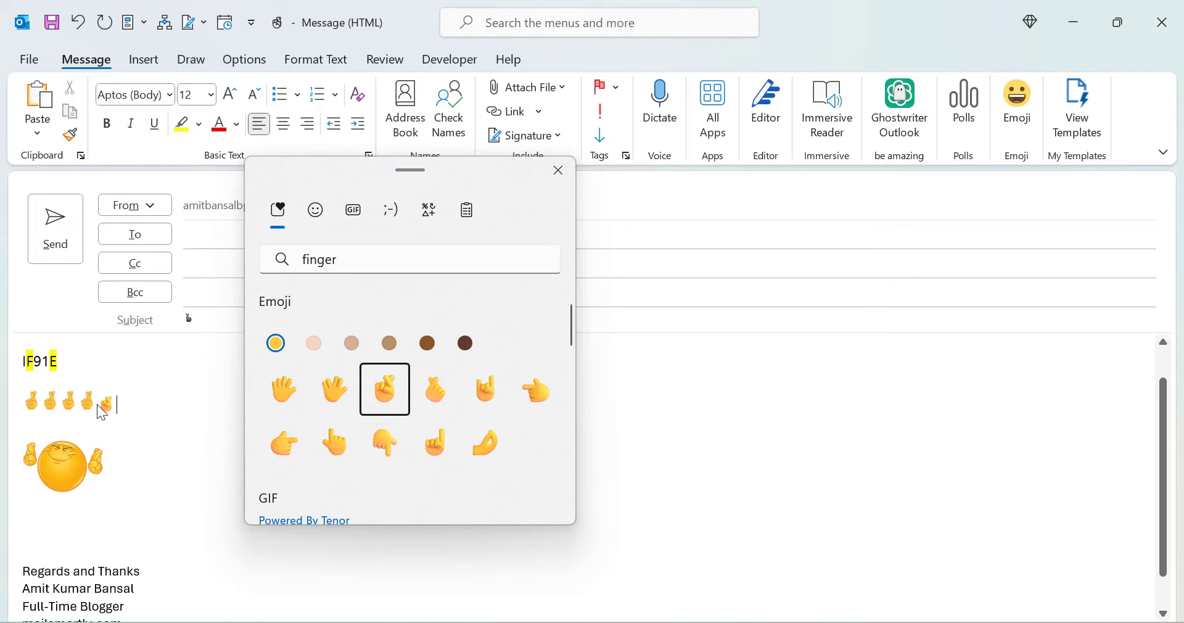
pyautogui.press('Escape')
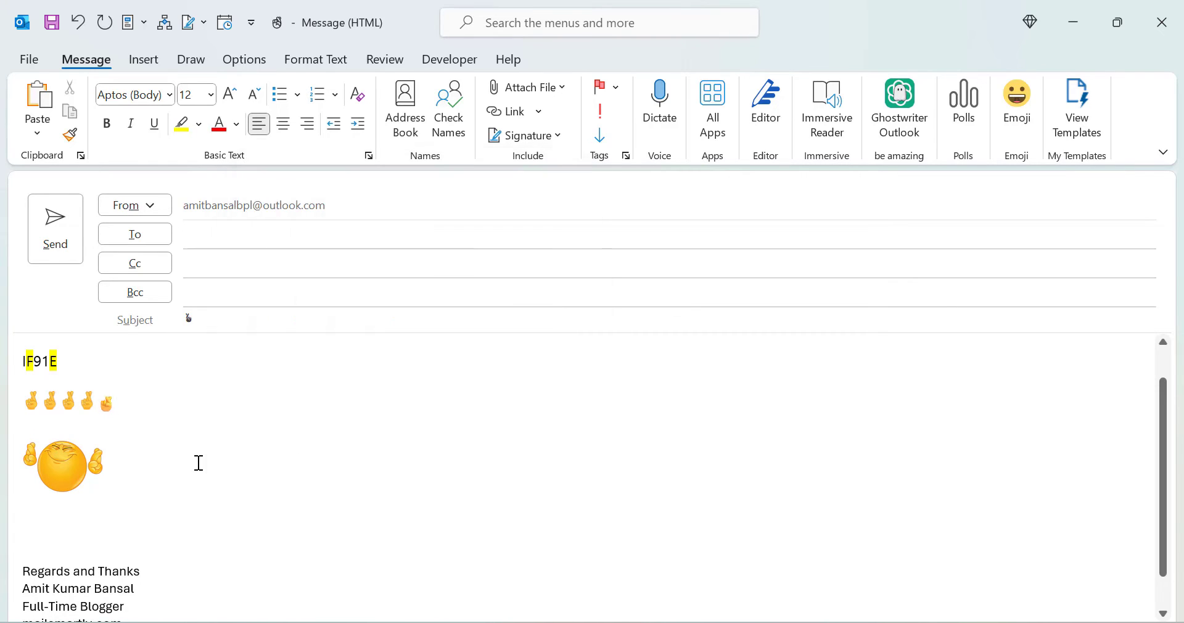
# Insert a second crossed-fingers emoji into the subject from the Win+. emoji panel.
pyautogui.click(246, 321)
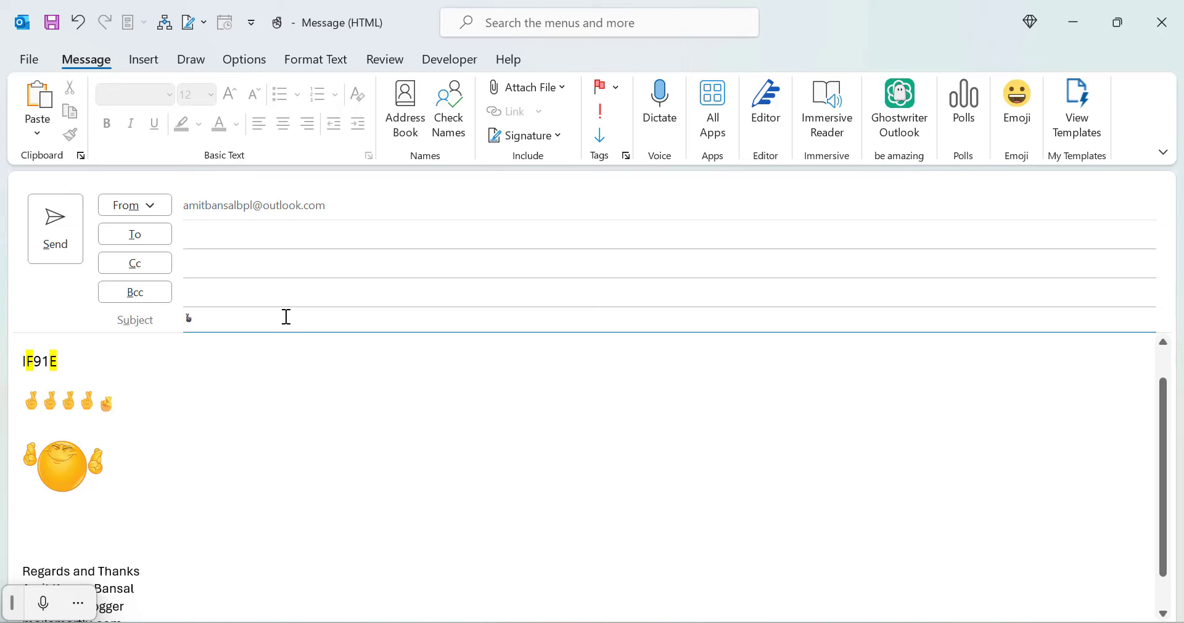
pyautogui.press('super+period')
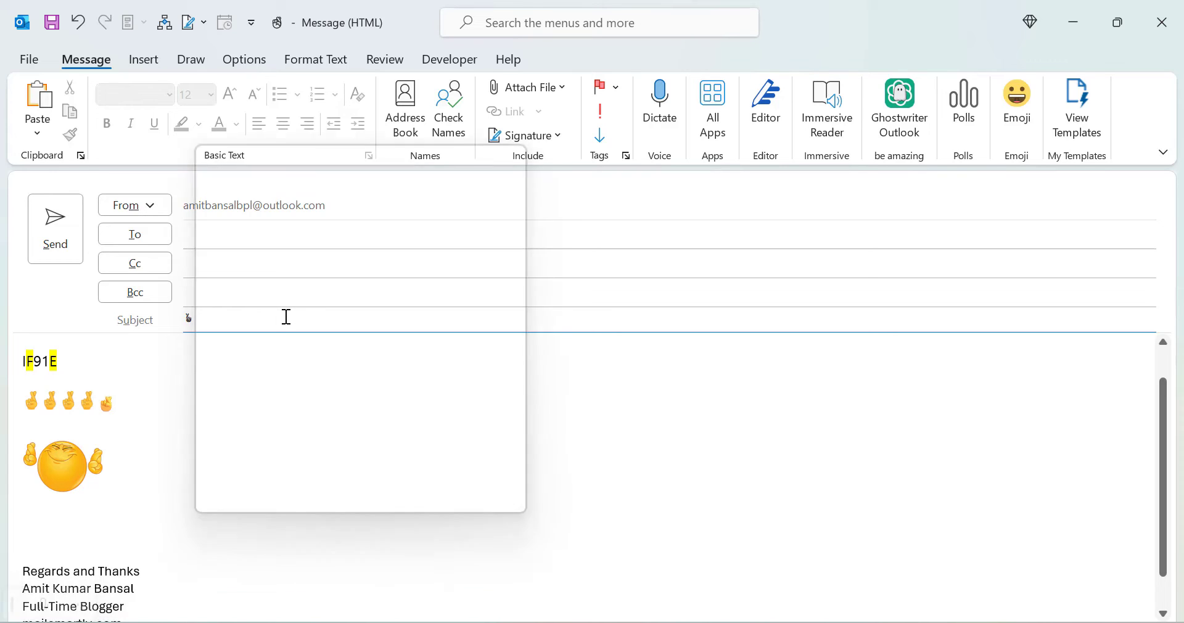
pyautogui.moveTo(325, 154); pyautogui.dragTo(491, 192)
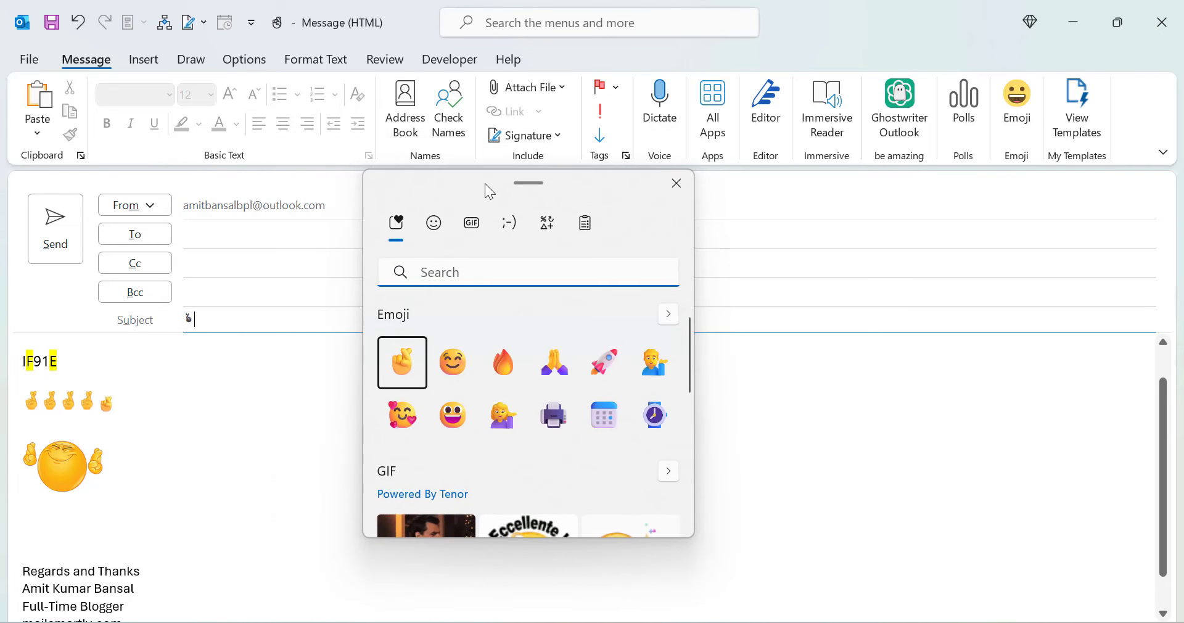
pyautogui.click(402, 365)
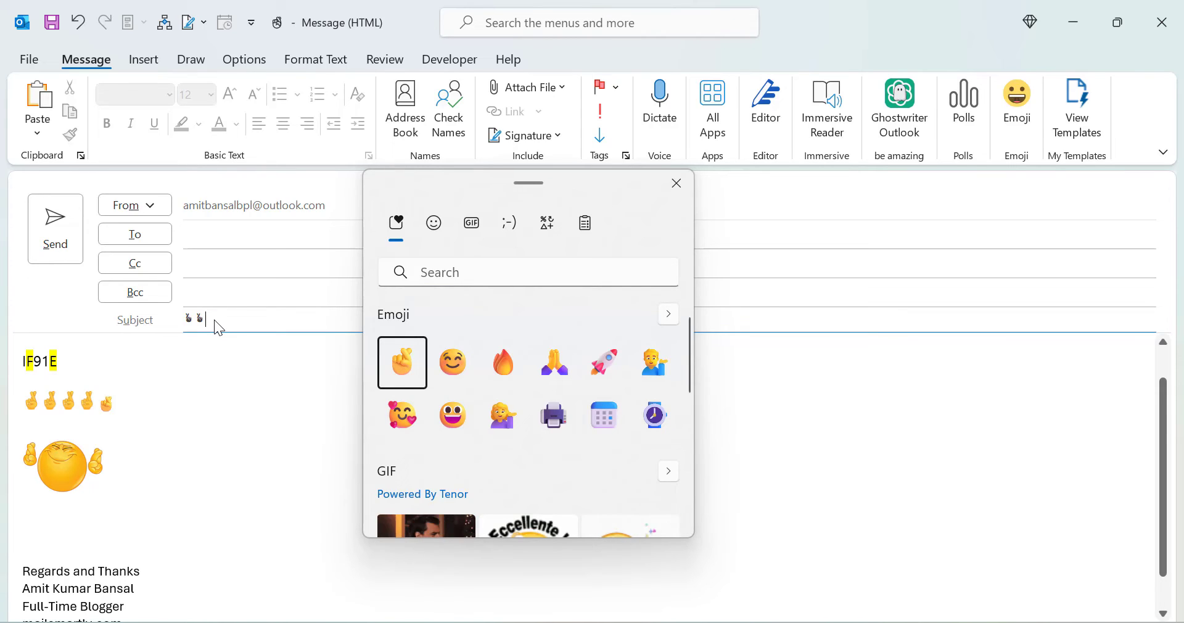
pyautogui.click(642, 357)
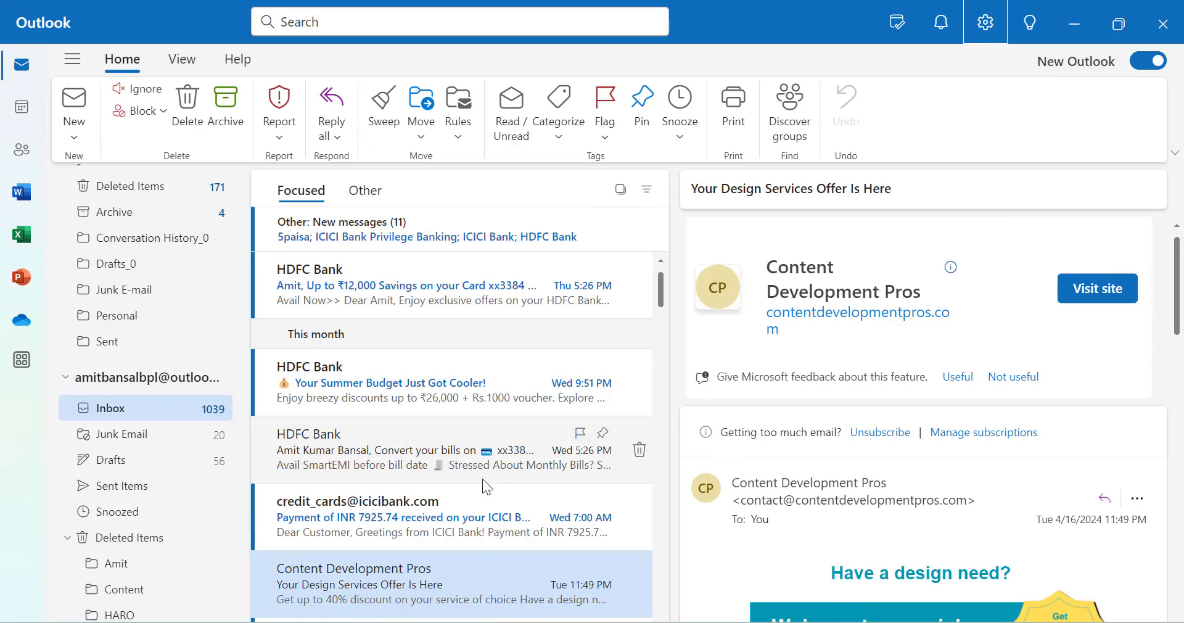
# Start a new email, type and delete code 1F91E in its body, then open the emoji panel.
pyautogui.click(77, 112)
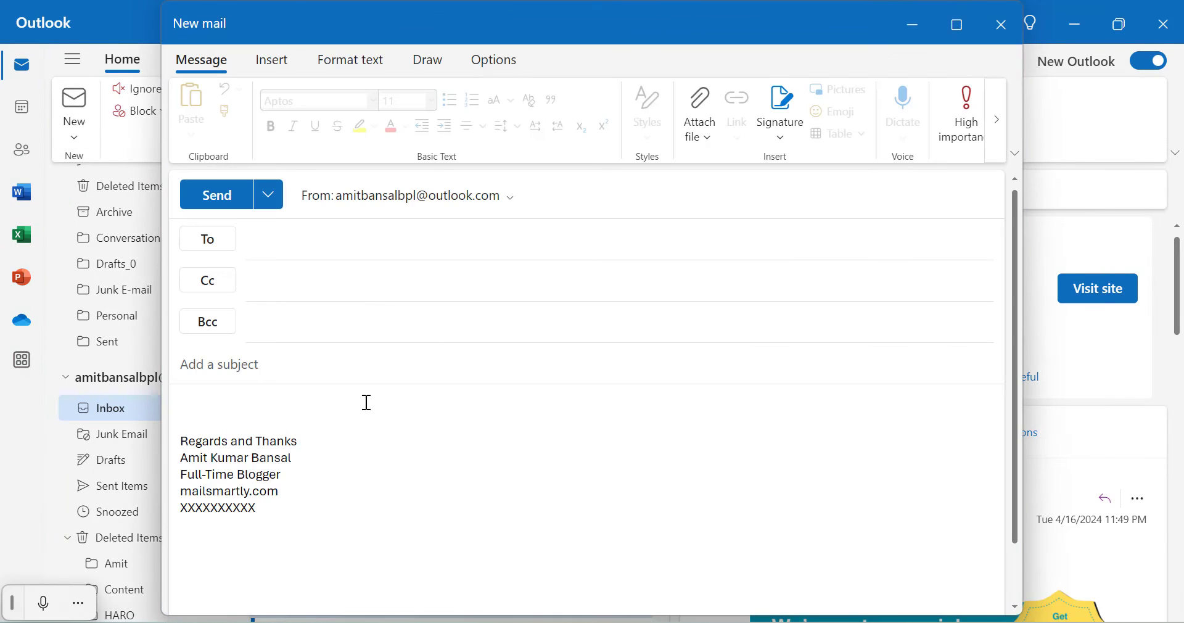
pyautogui.moveTo(343, 27); pyautogui.dragTo(331, 102)
pyautogui.click(217, 479)
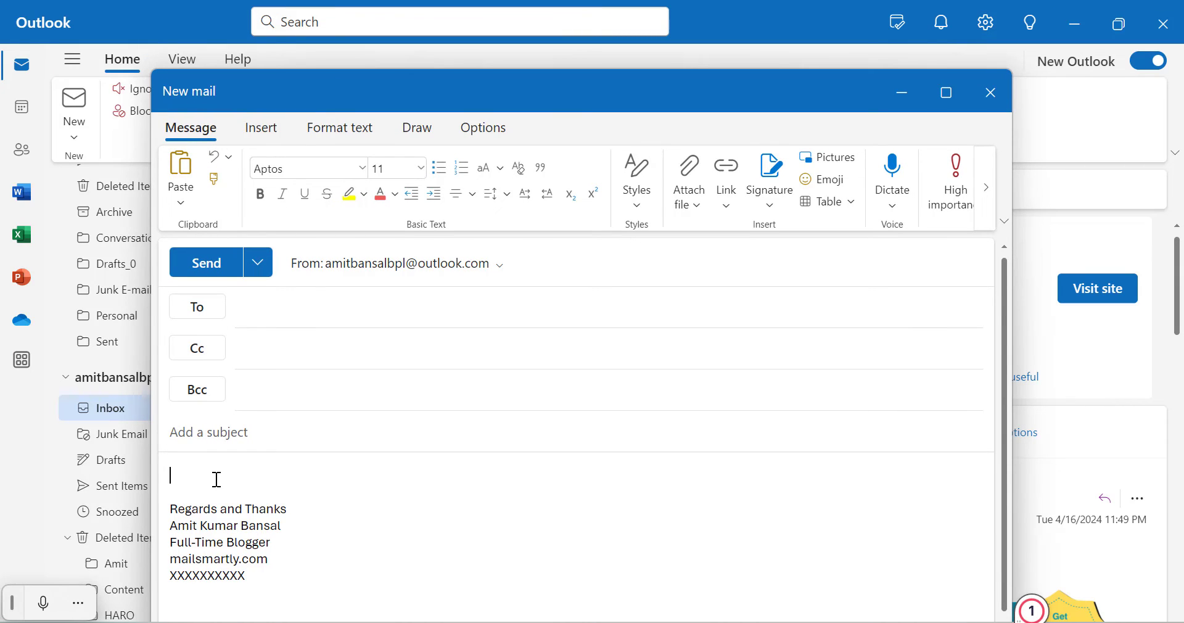
pyautogui.write('1F91E')
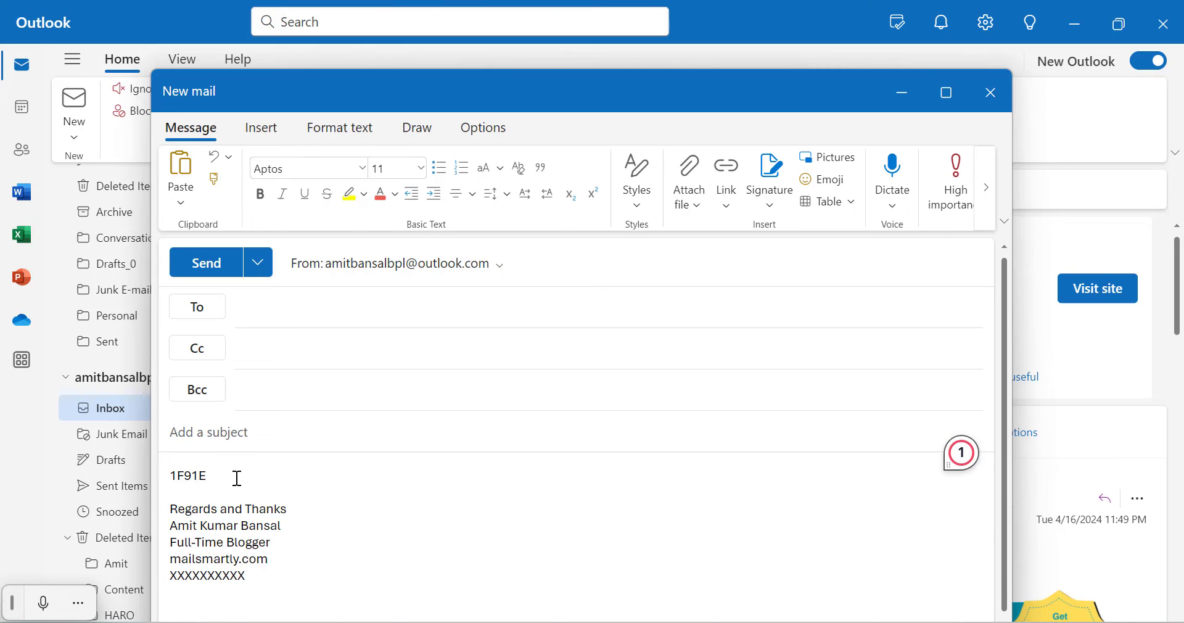
pyautogui.doubleClick(237, 478)
pyautogui.press('BackSpace')
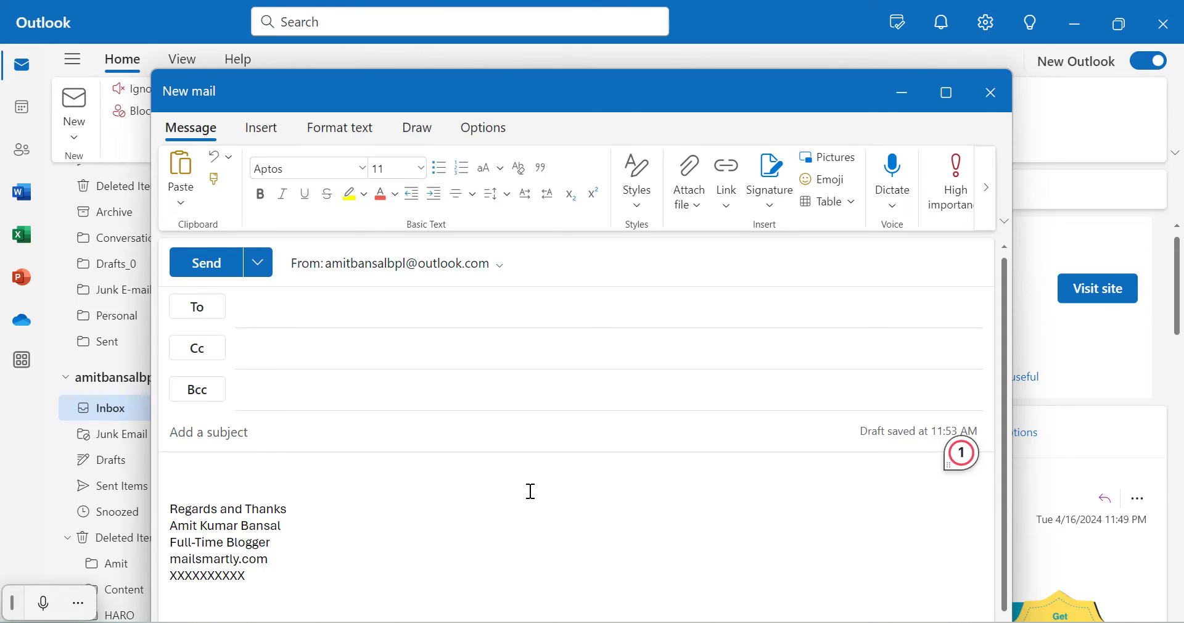
pyautogui.press('super+period')
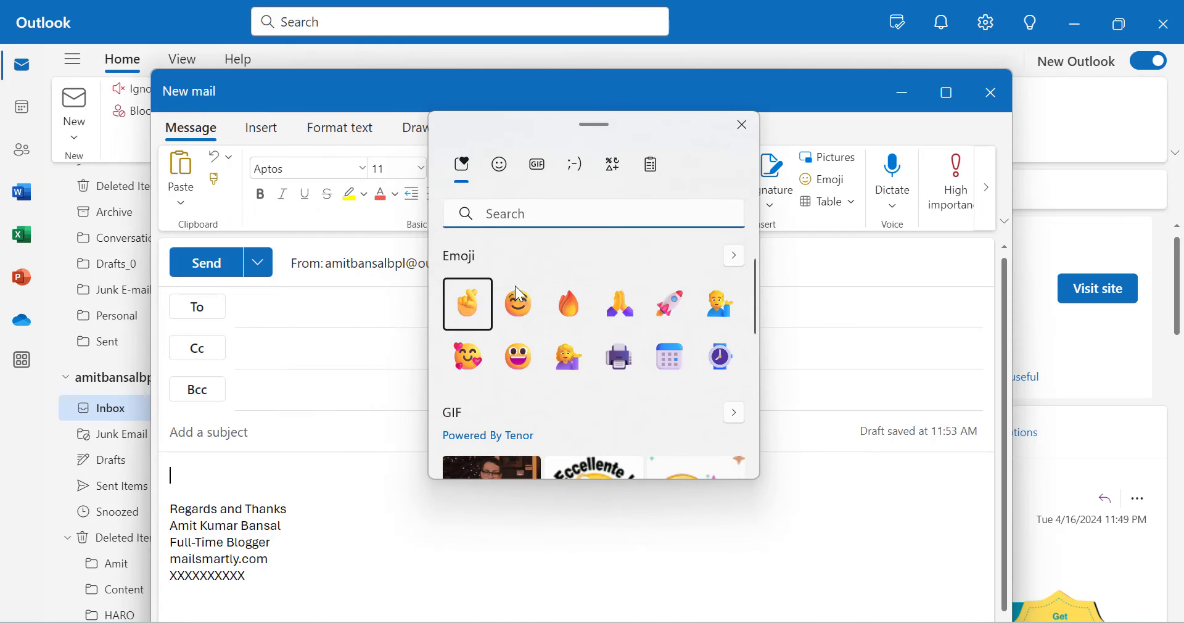
# Insert the crossed-fingers emoji from the emoji panel at the start of the message body.
pyautogui.click(473, 317)
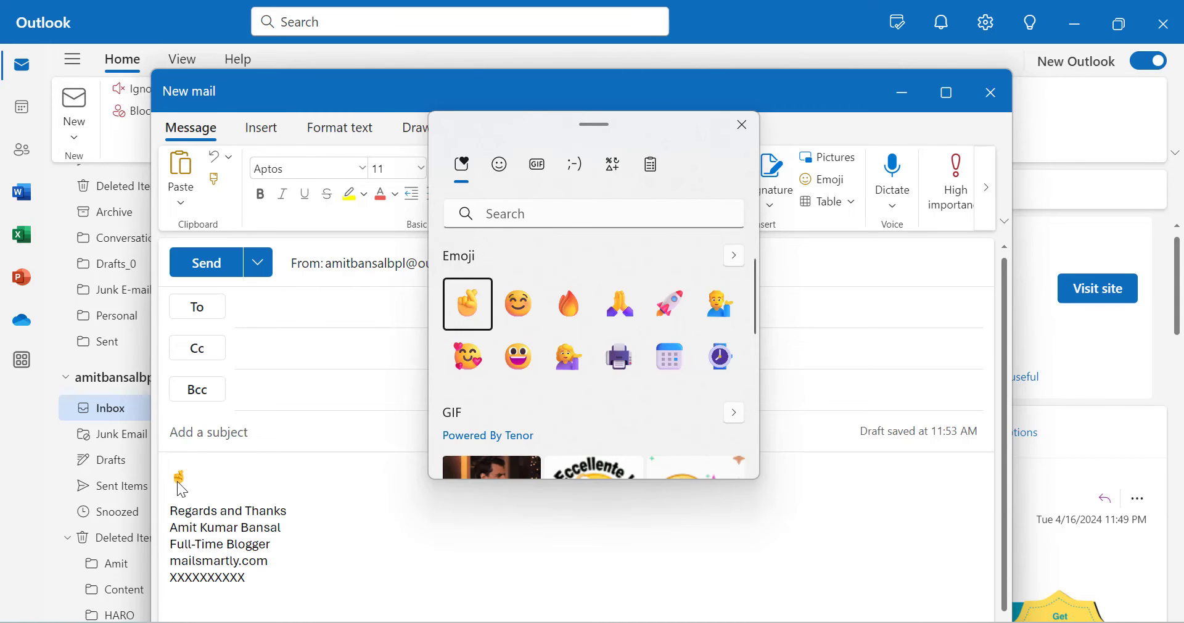
pyautogui.click(305, 431)
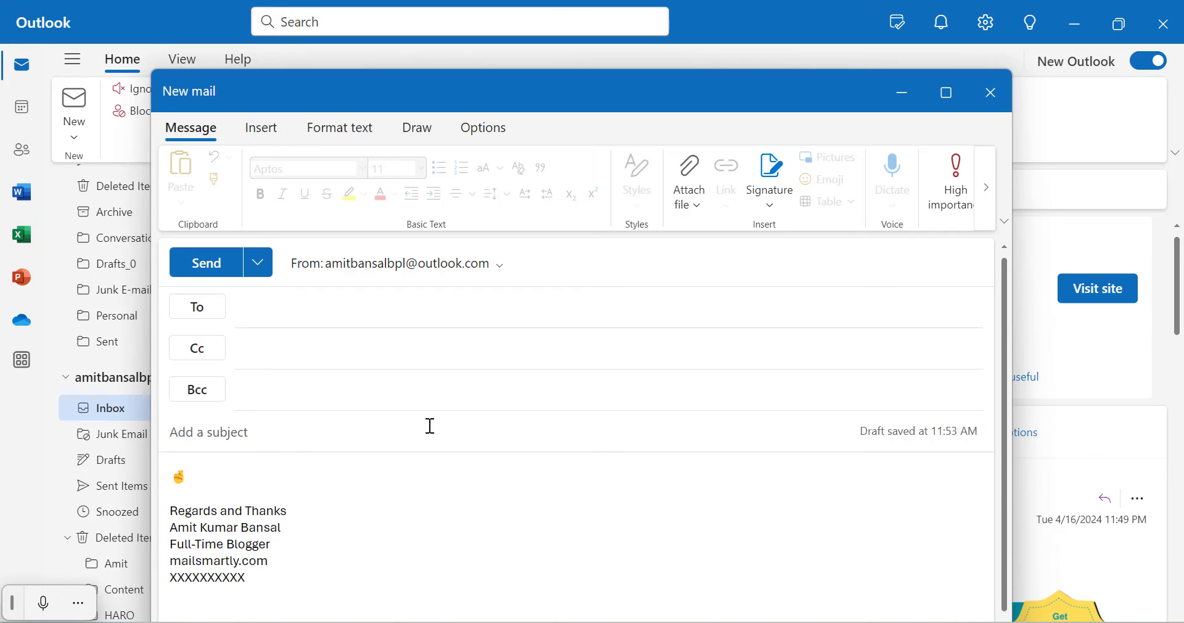
pyautogui.press('super+period')
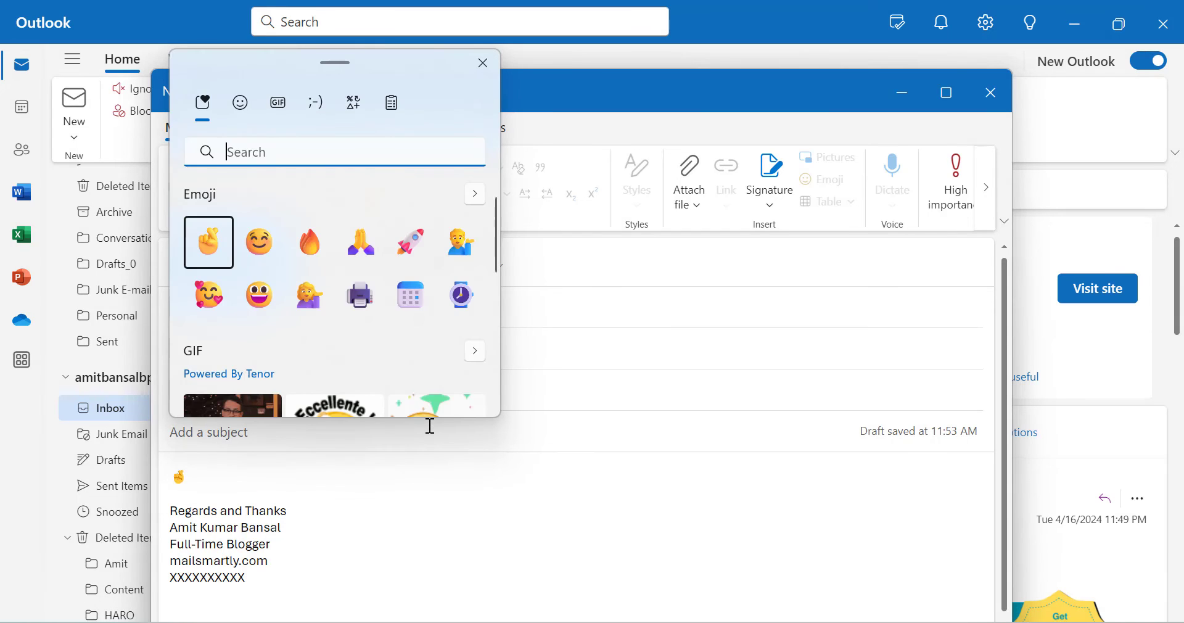
# Enter a crossed-fingers emoji as the message subject and close the emoji picker.
pyautogui.click(209, 246)
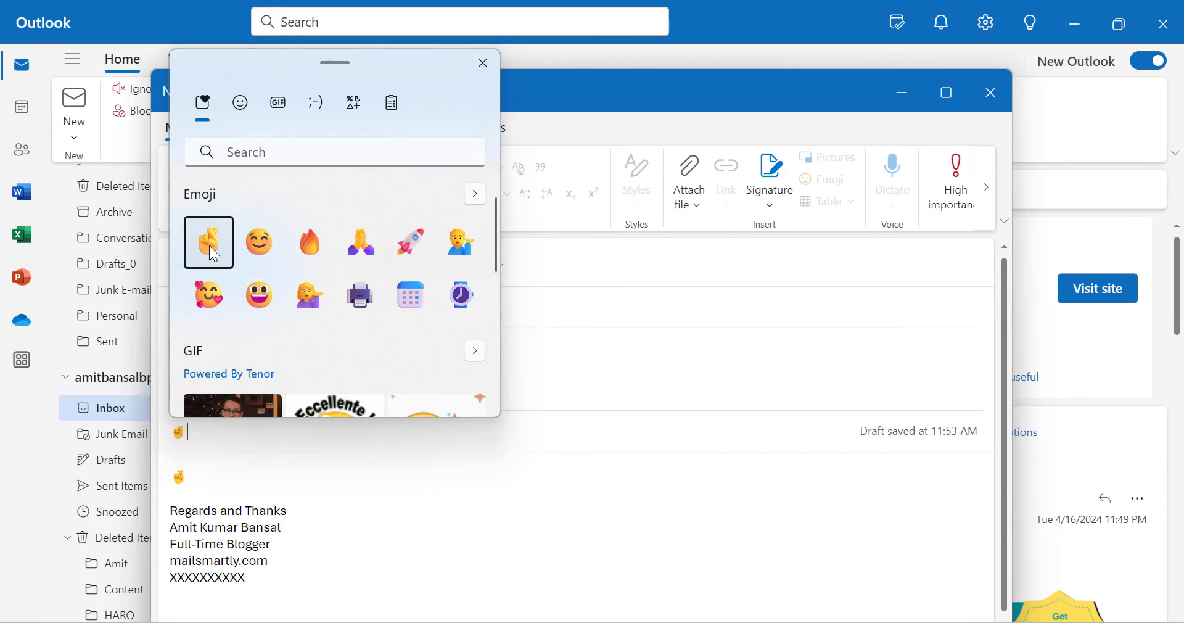
pyautogui.moveTo(257, 80); pyautogui.dragTo(682, 202)
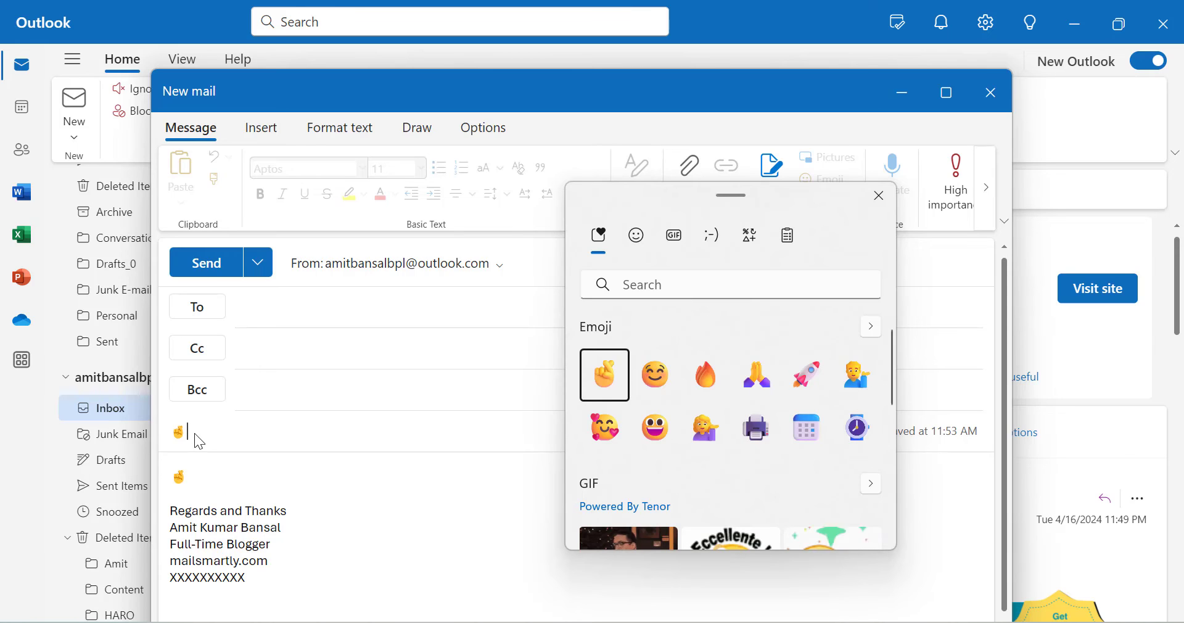
pyautogui.click(265, 477)
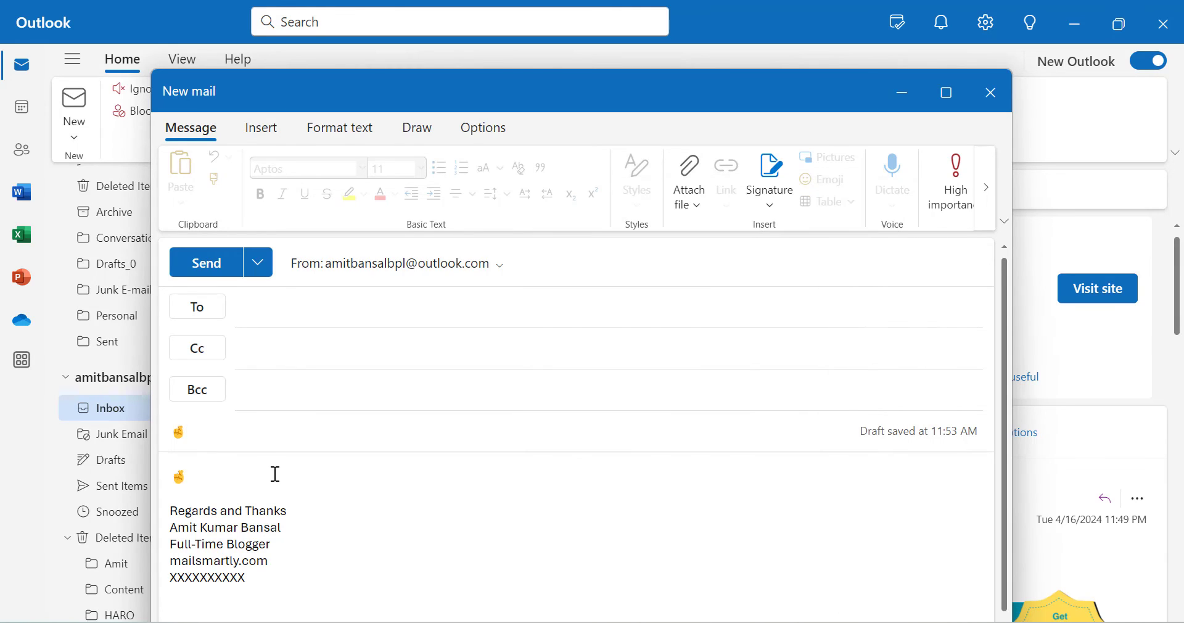
# On a new body line, add two crossed-fingers emojis found by searching 'finger' in Expressions.
pyautogui.press('Return')
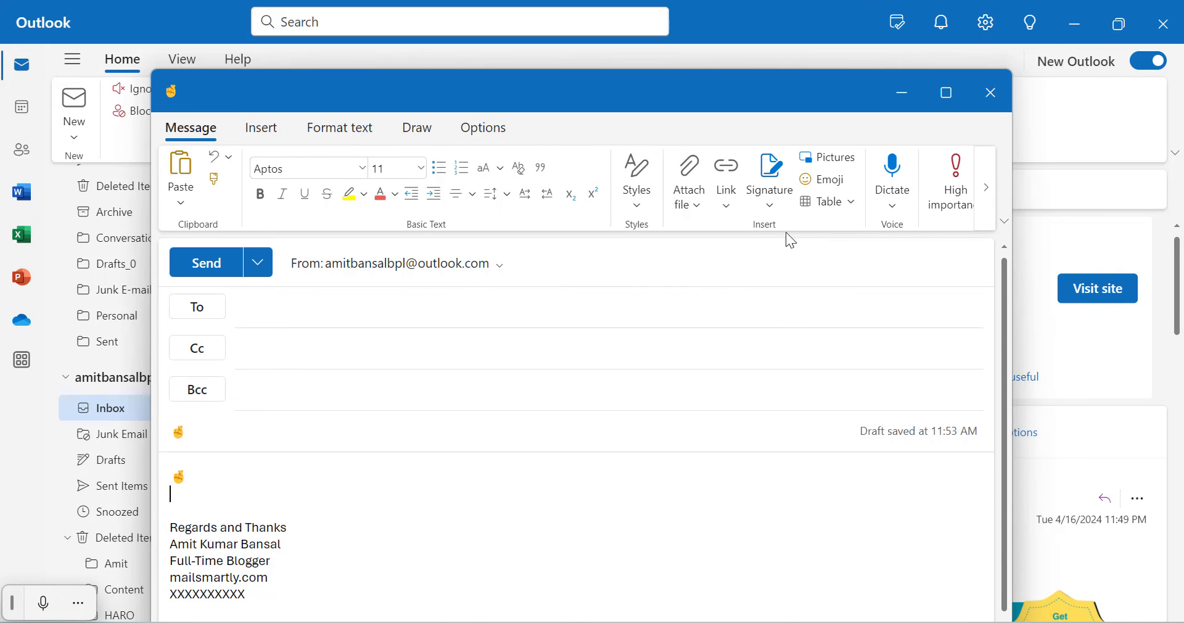
pyautogui.click(842, 186)
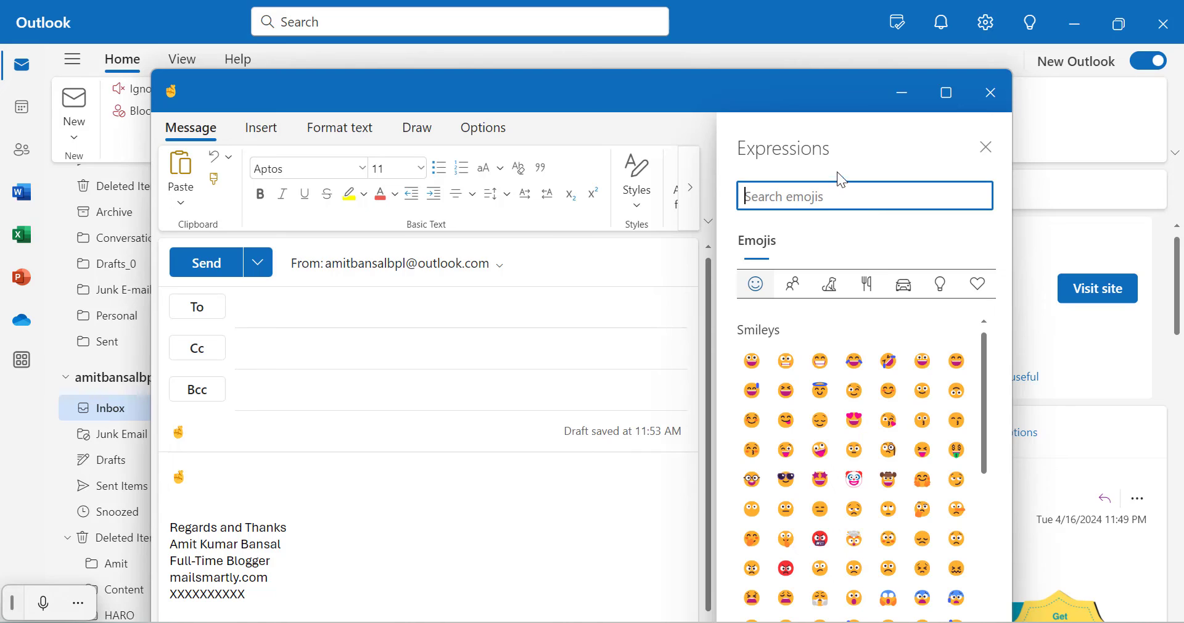
pyautogui.scroll(-10, 833, 454)
pyautogui.scroll(10, 833, 454)
pyautogui.write('finger')
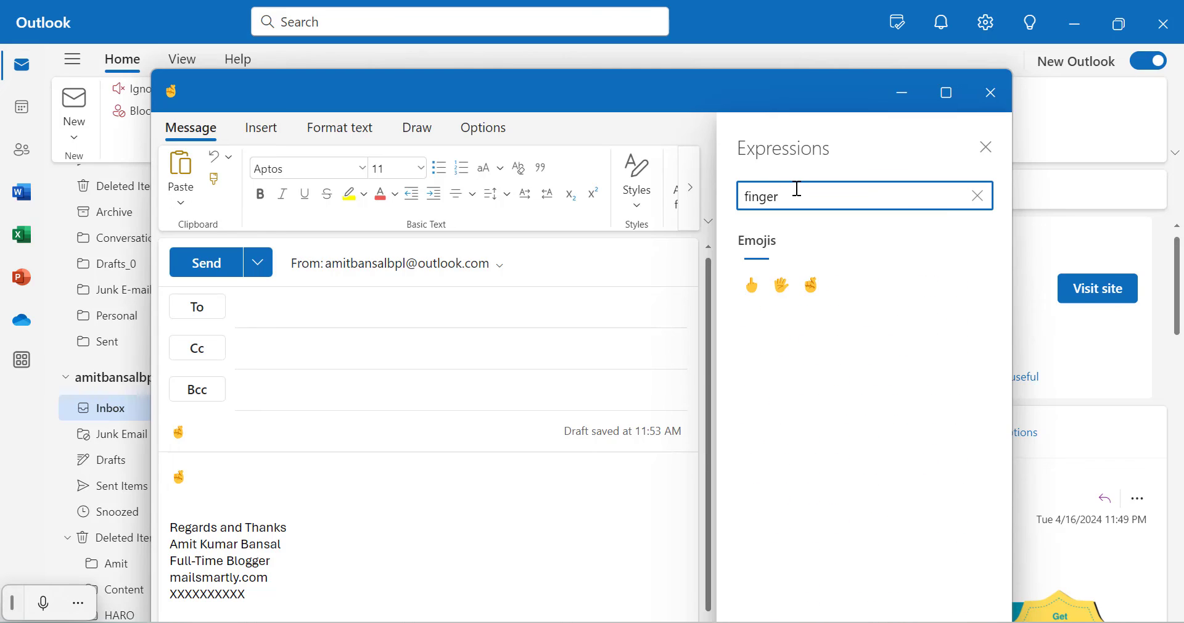
pyautogui.click(813, 299)
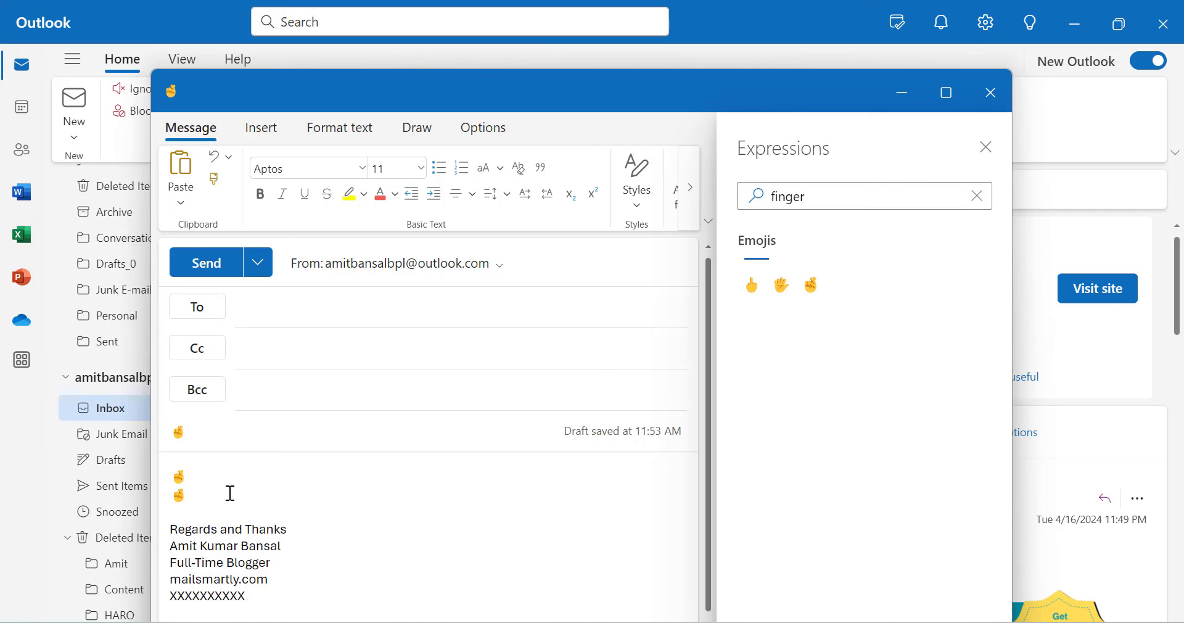
pyautogui.click(268, 429)
pyautogui.press('super+h')
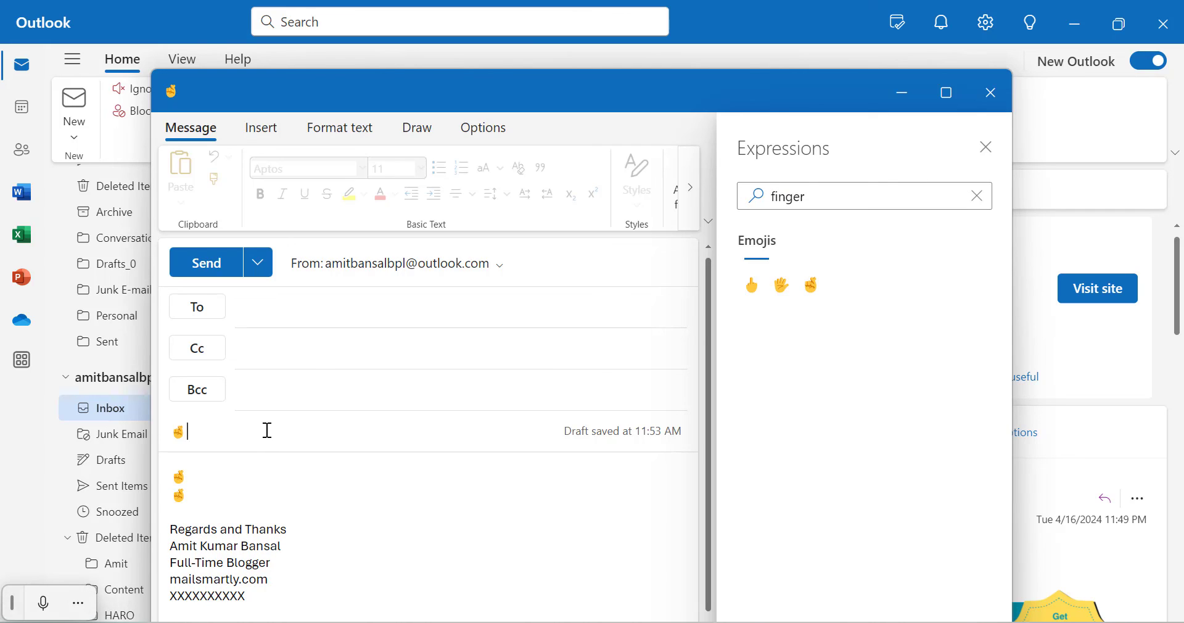
pyautogui.click(812, 294)
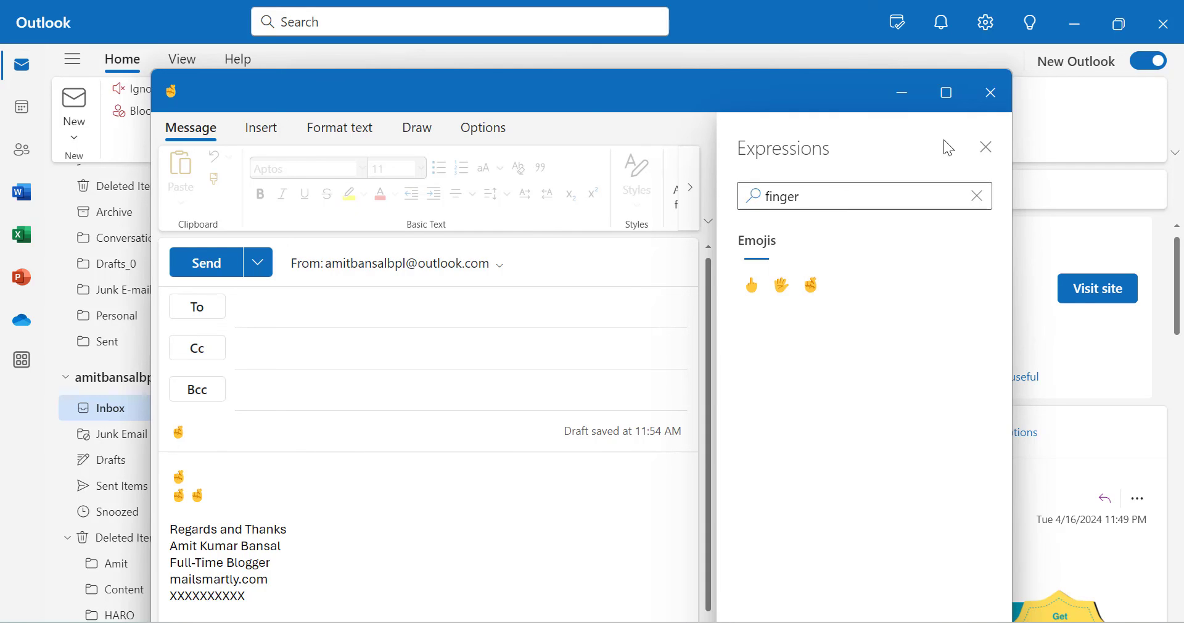
pyautogui.click(986, 148)
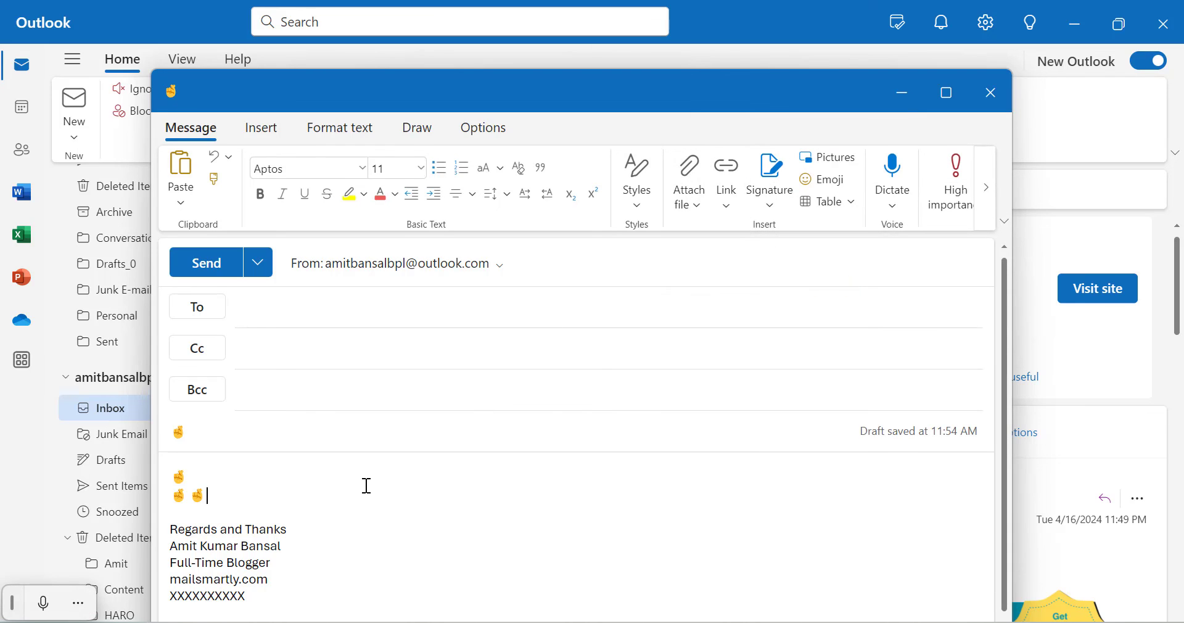